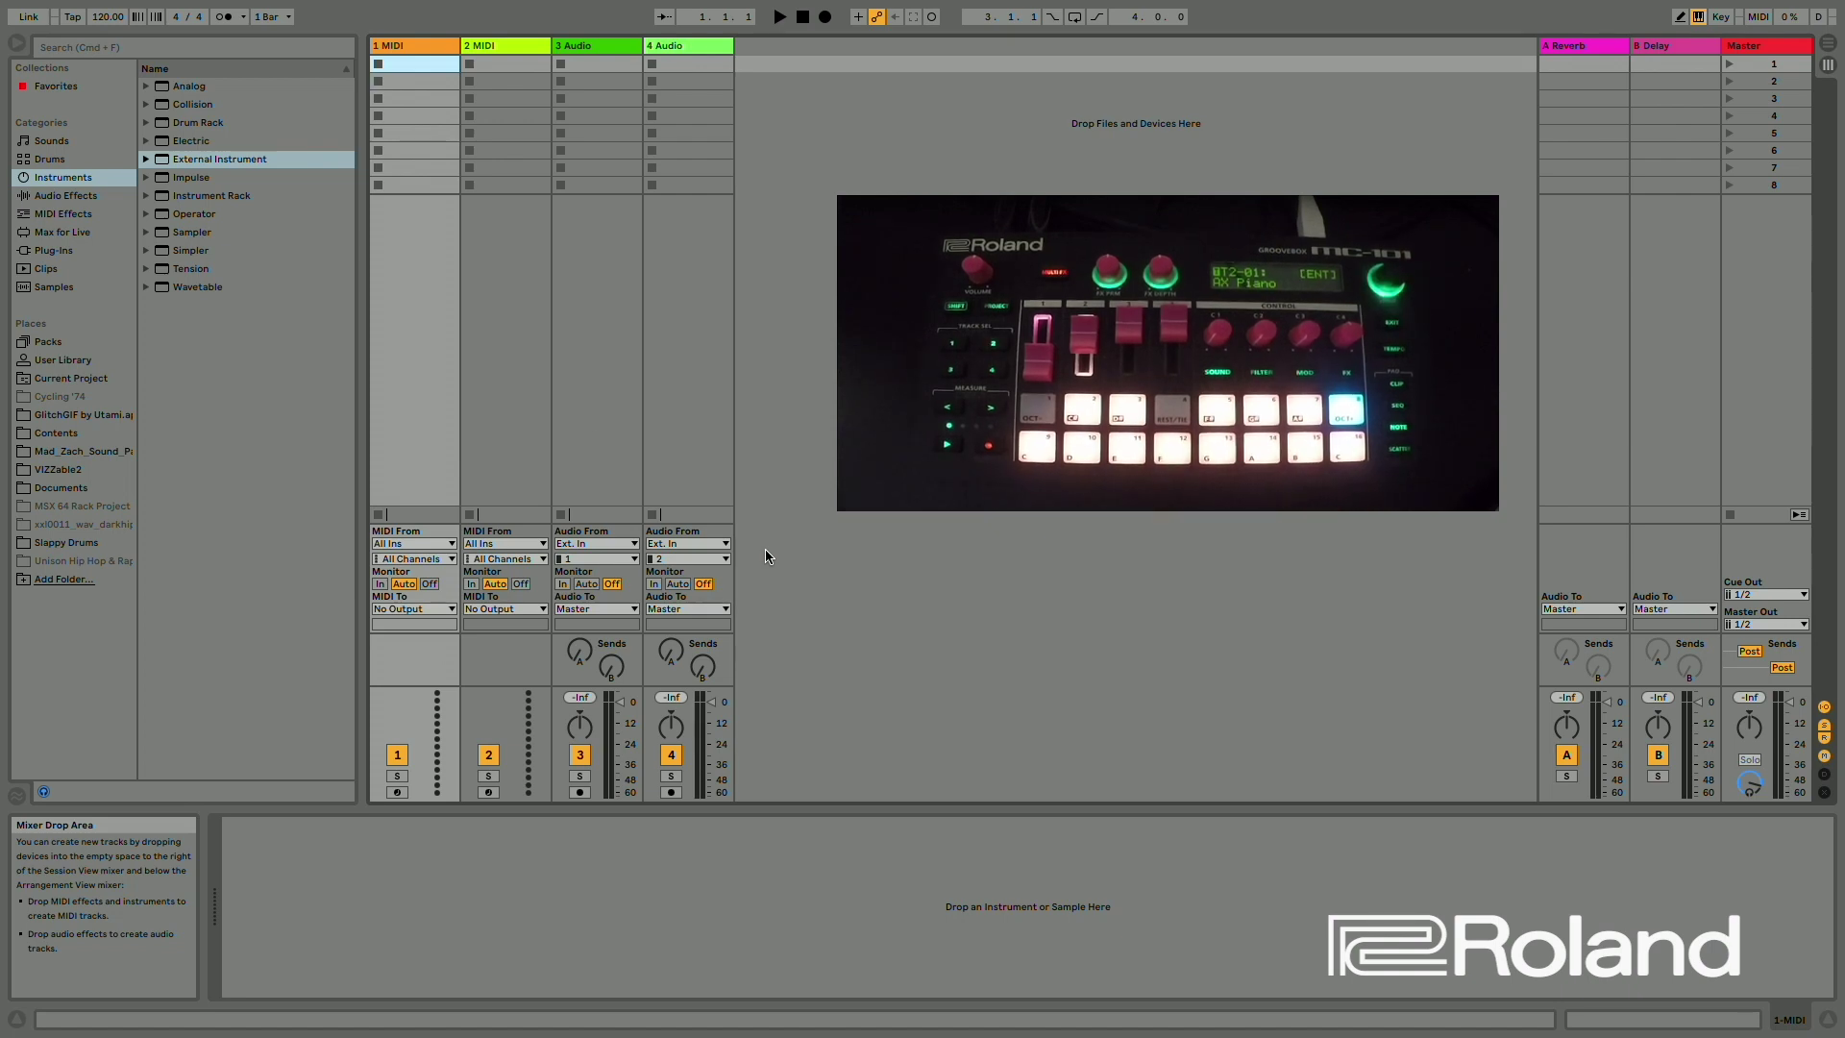
Check the audio device's input and output channel configuration and the MIDI port settings in Preferences
mouse_move(384, 8)
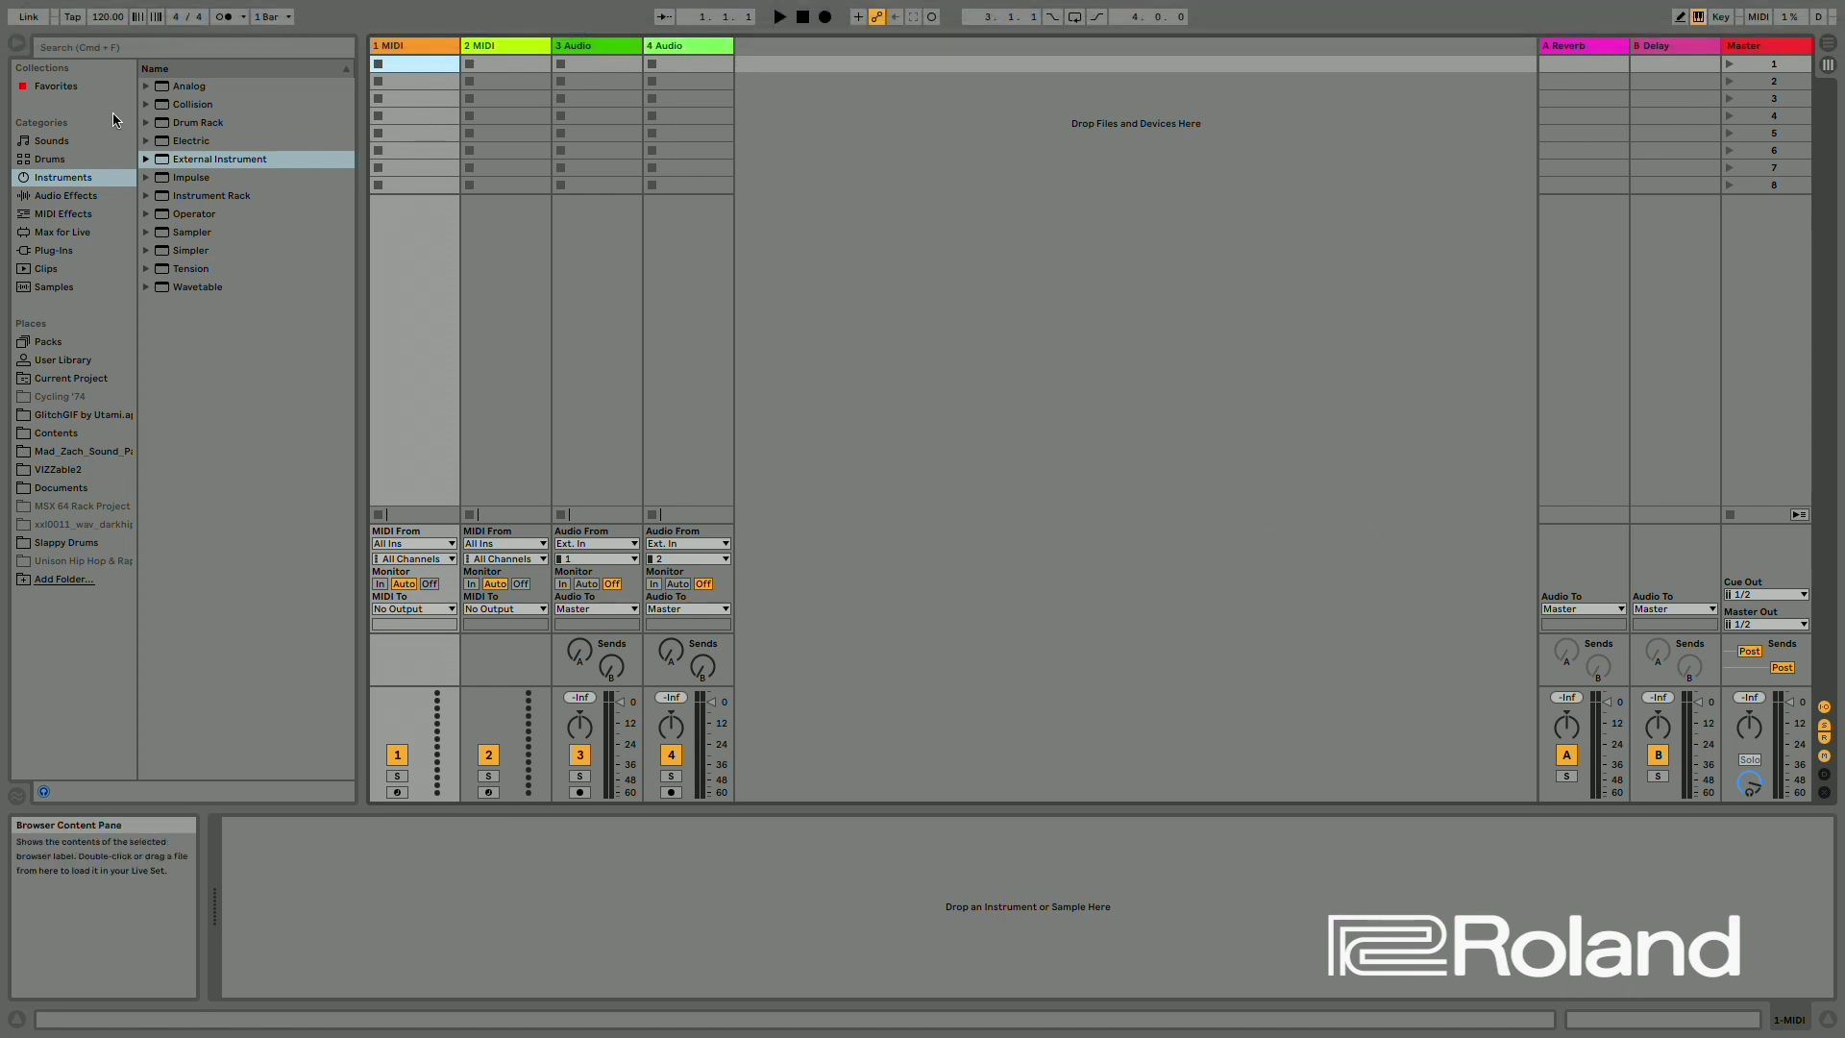
mouse_move(69, 11)
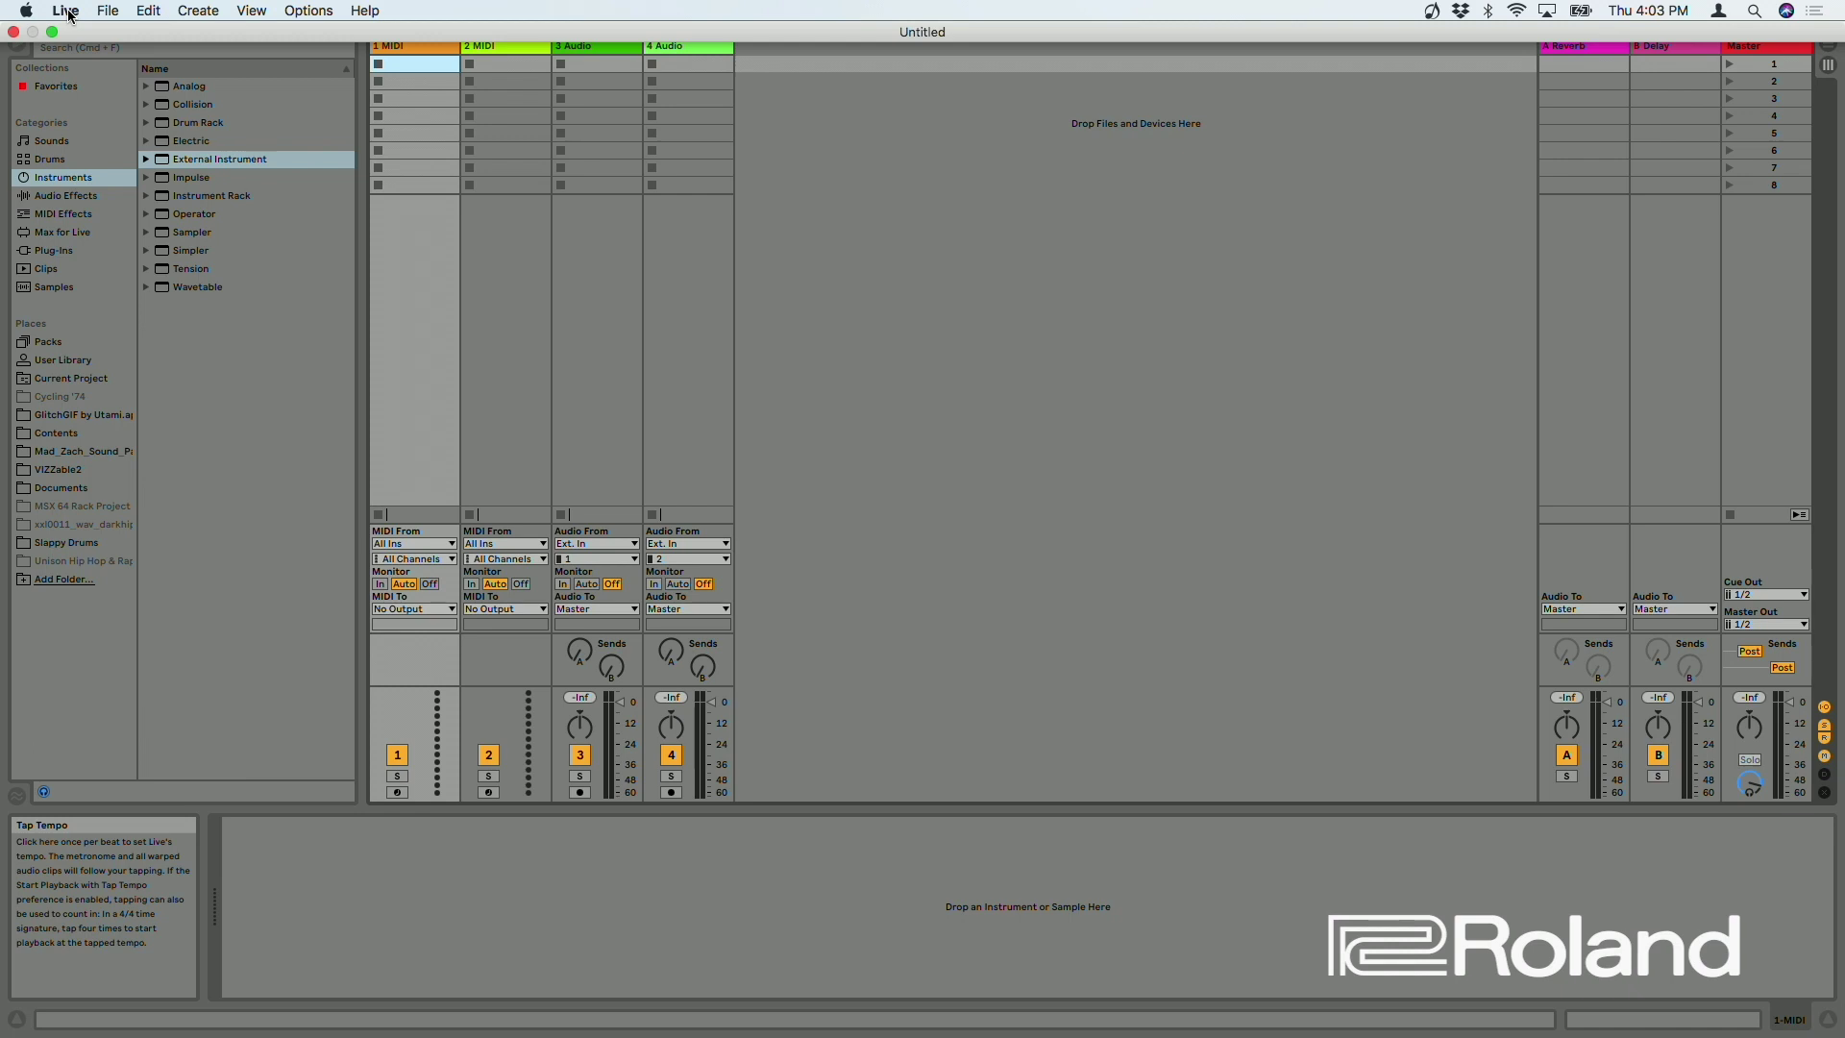
click(69, 13)
click(82, 63)
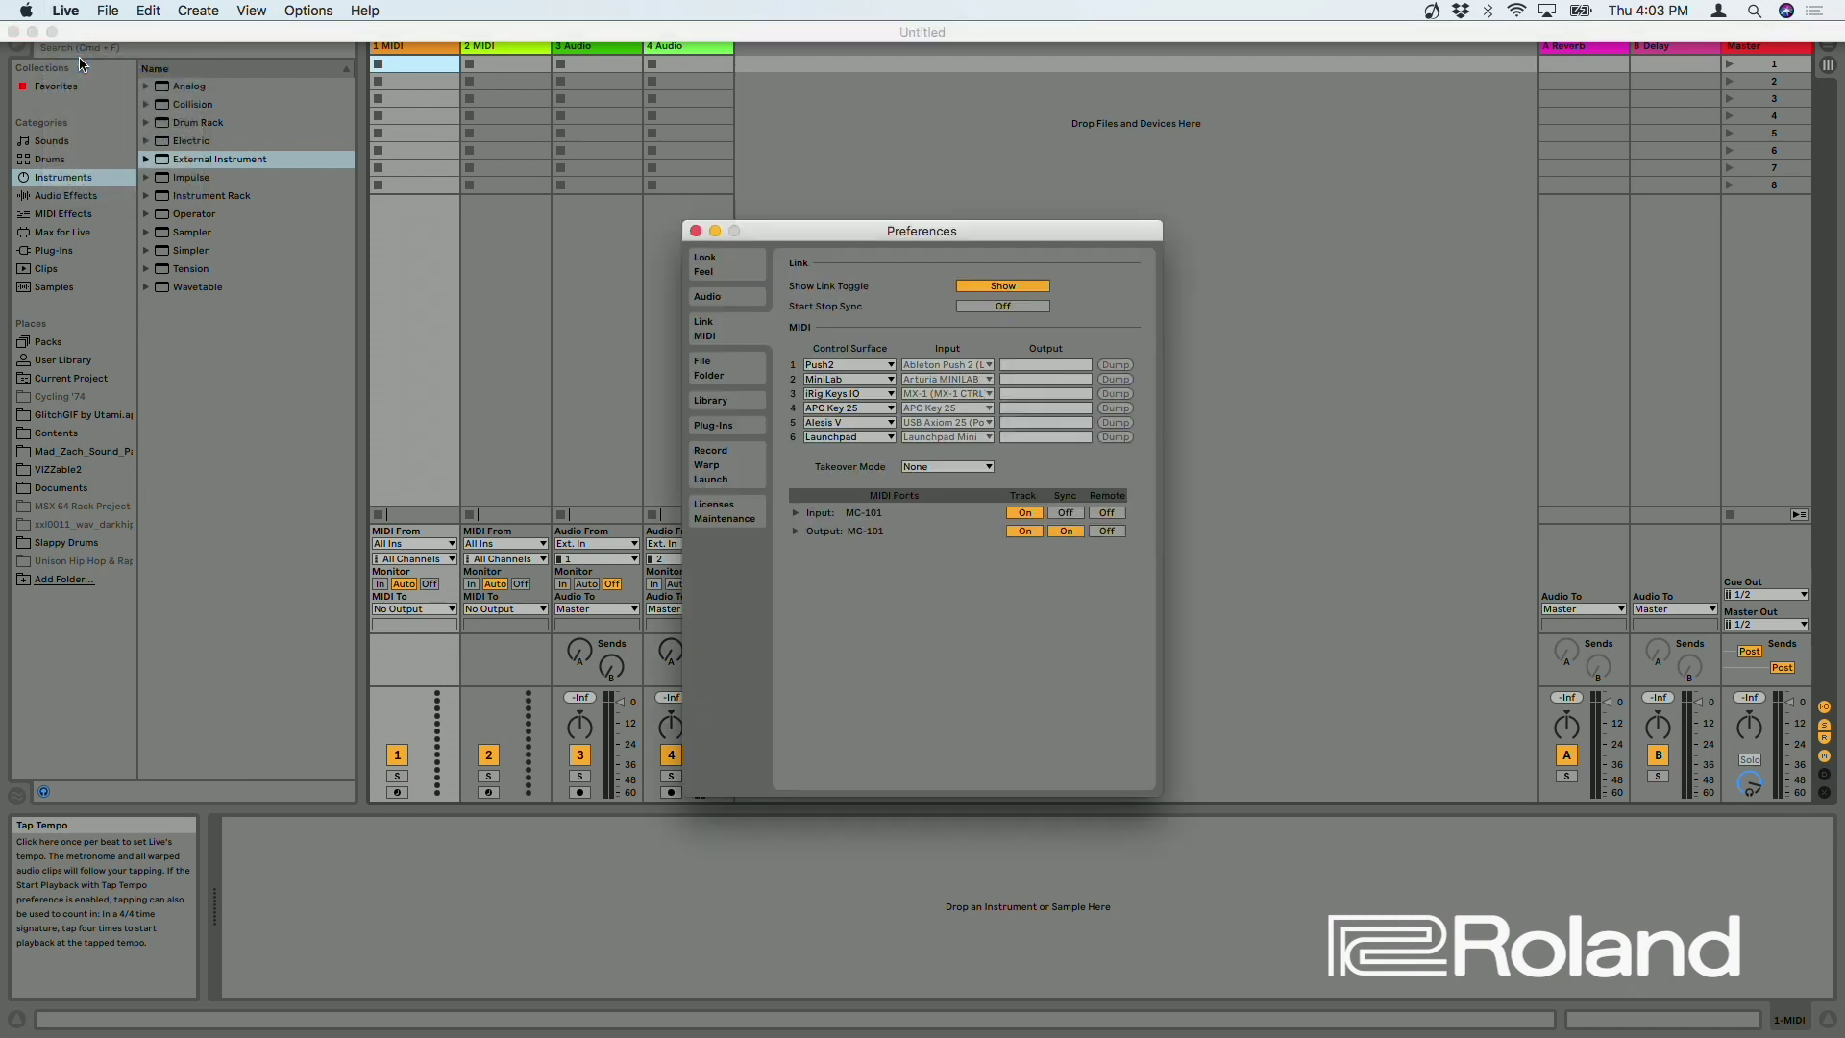
click(707, 297)
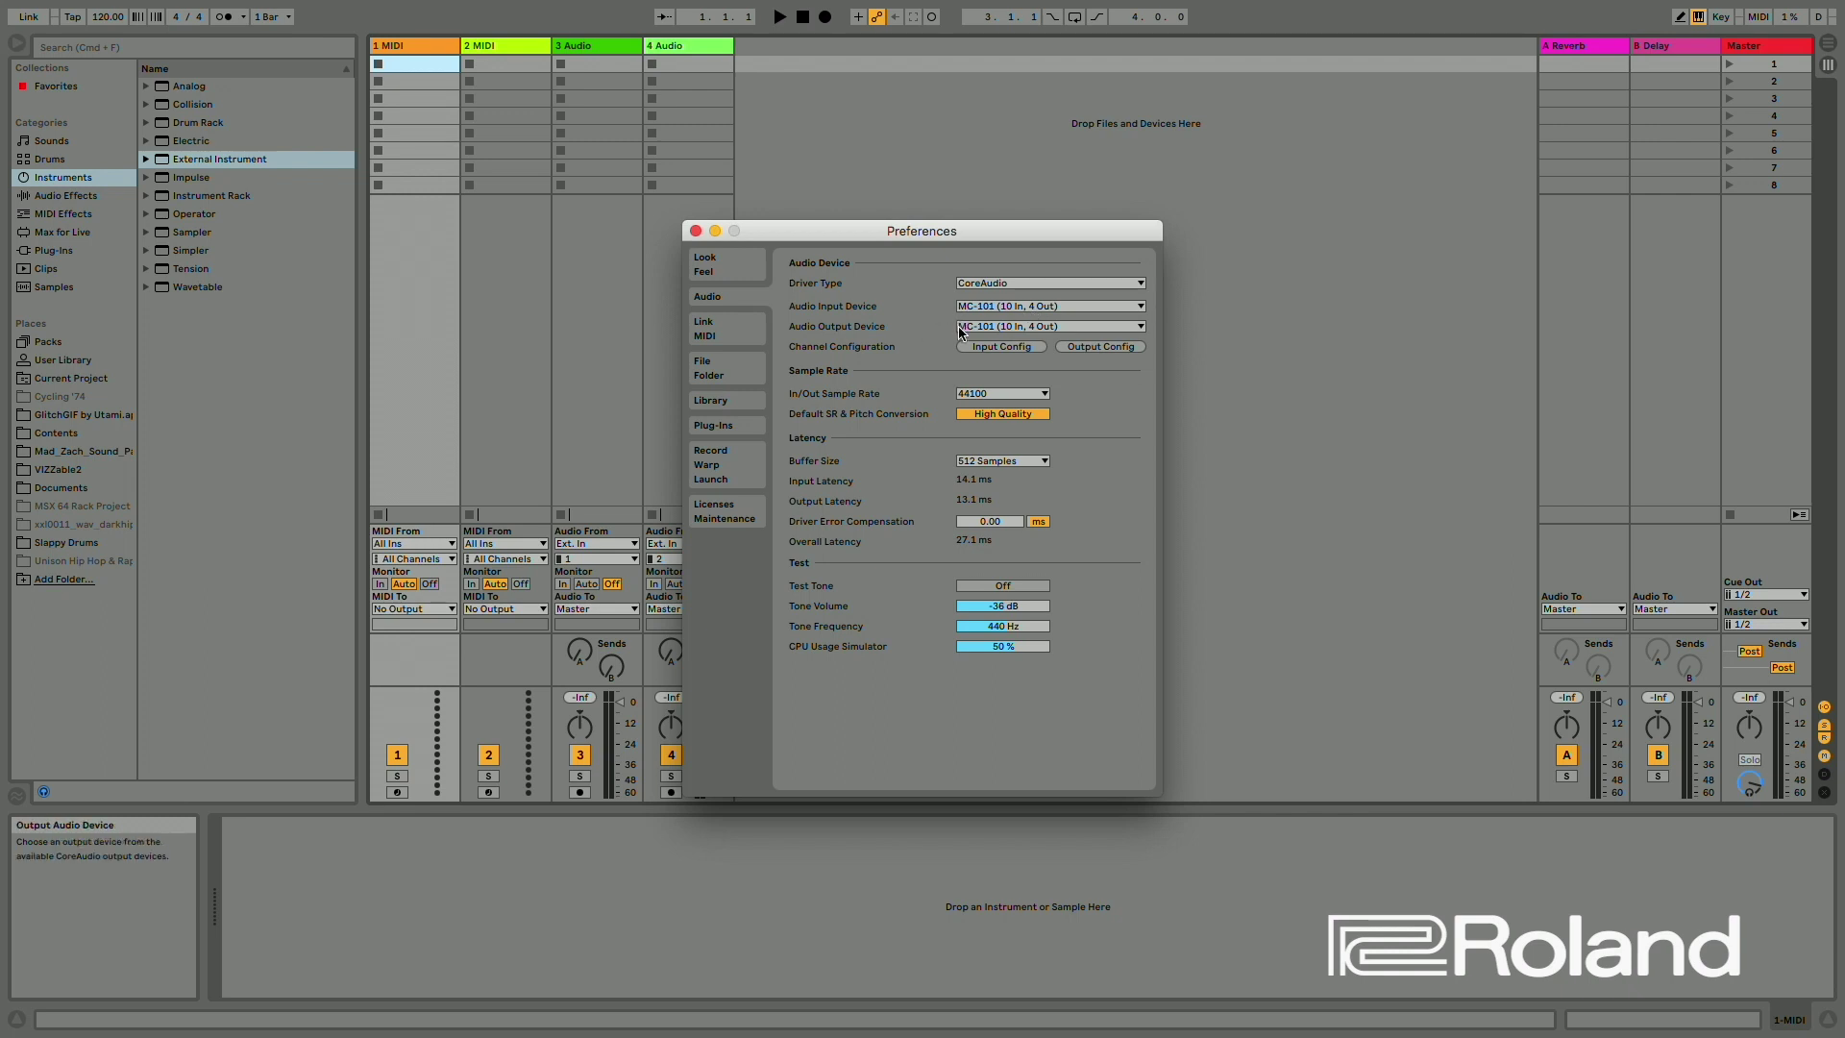
click(1073, 346)
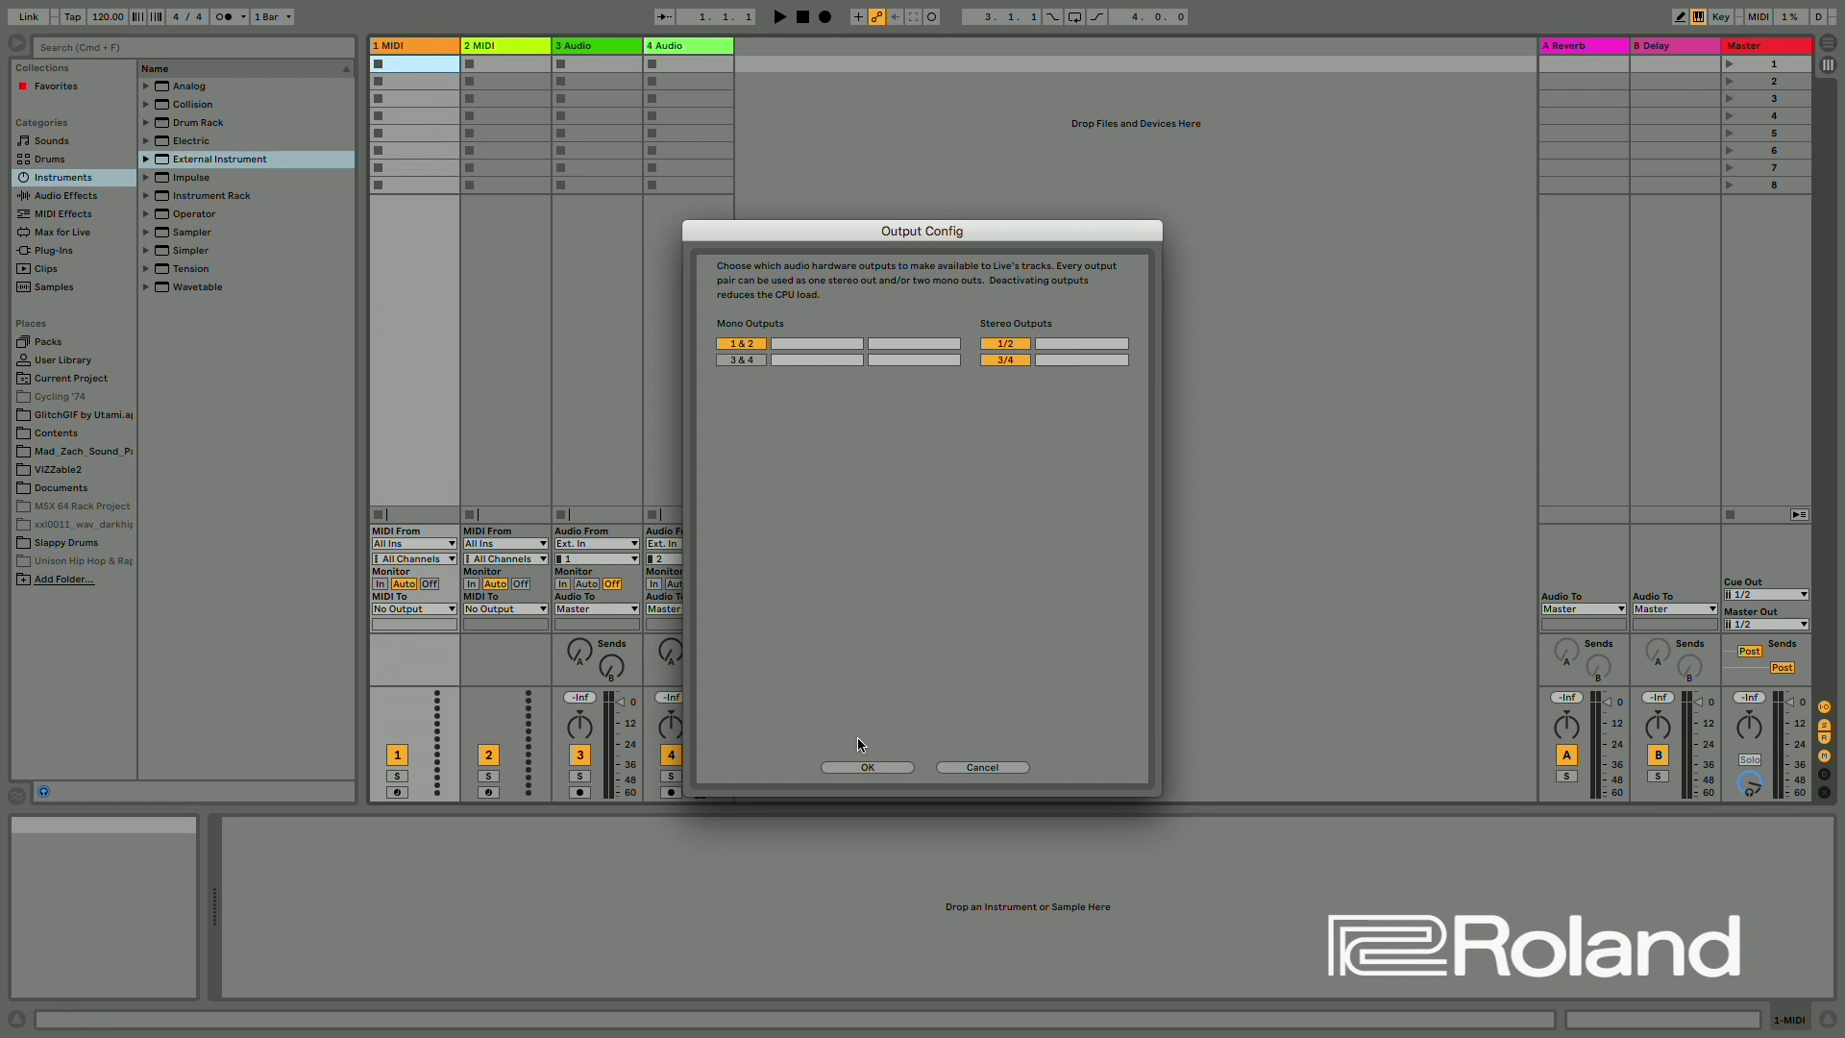
click(864, 767)
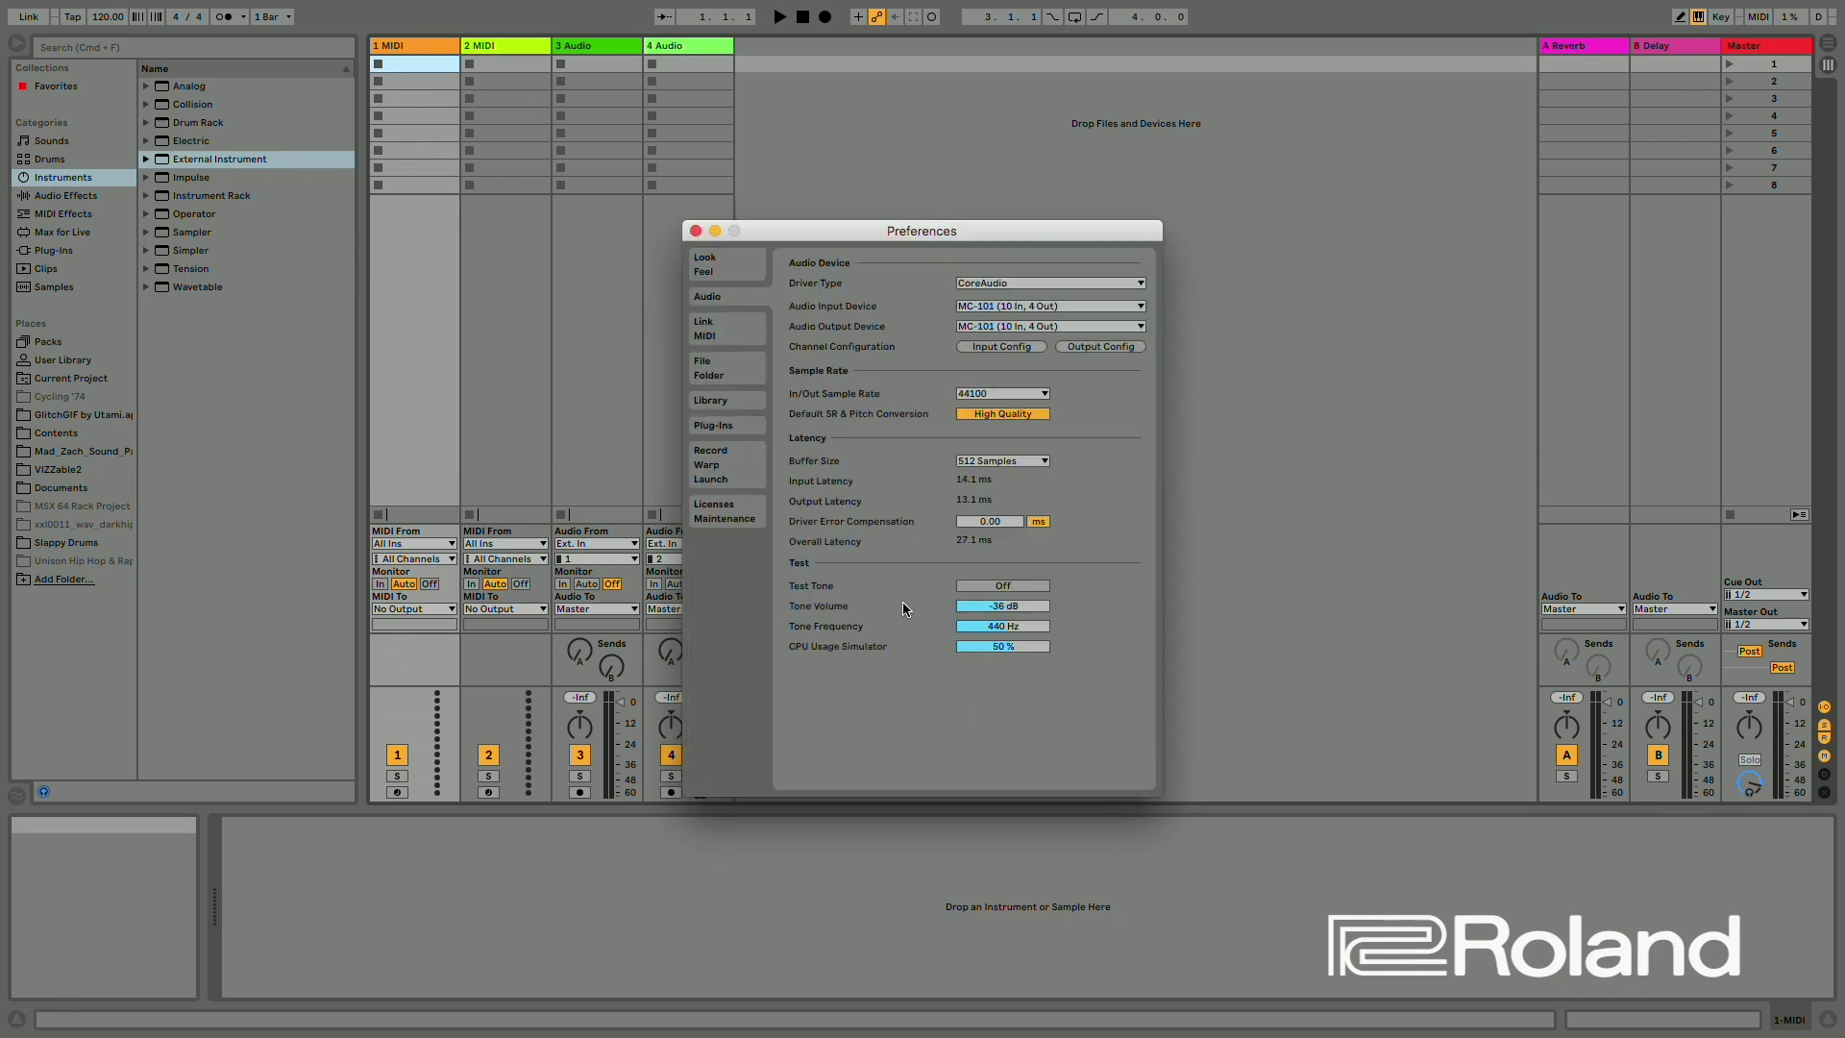
click(991, 352)
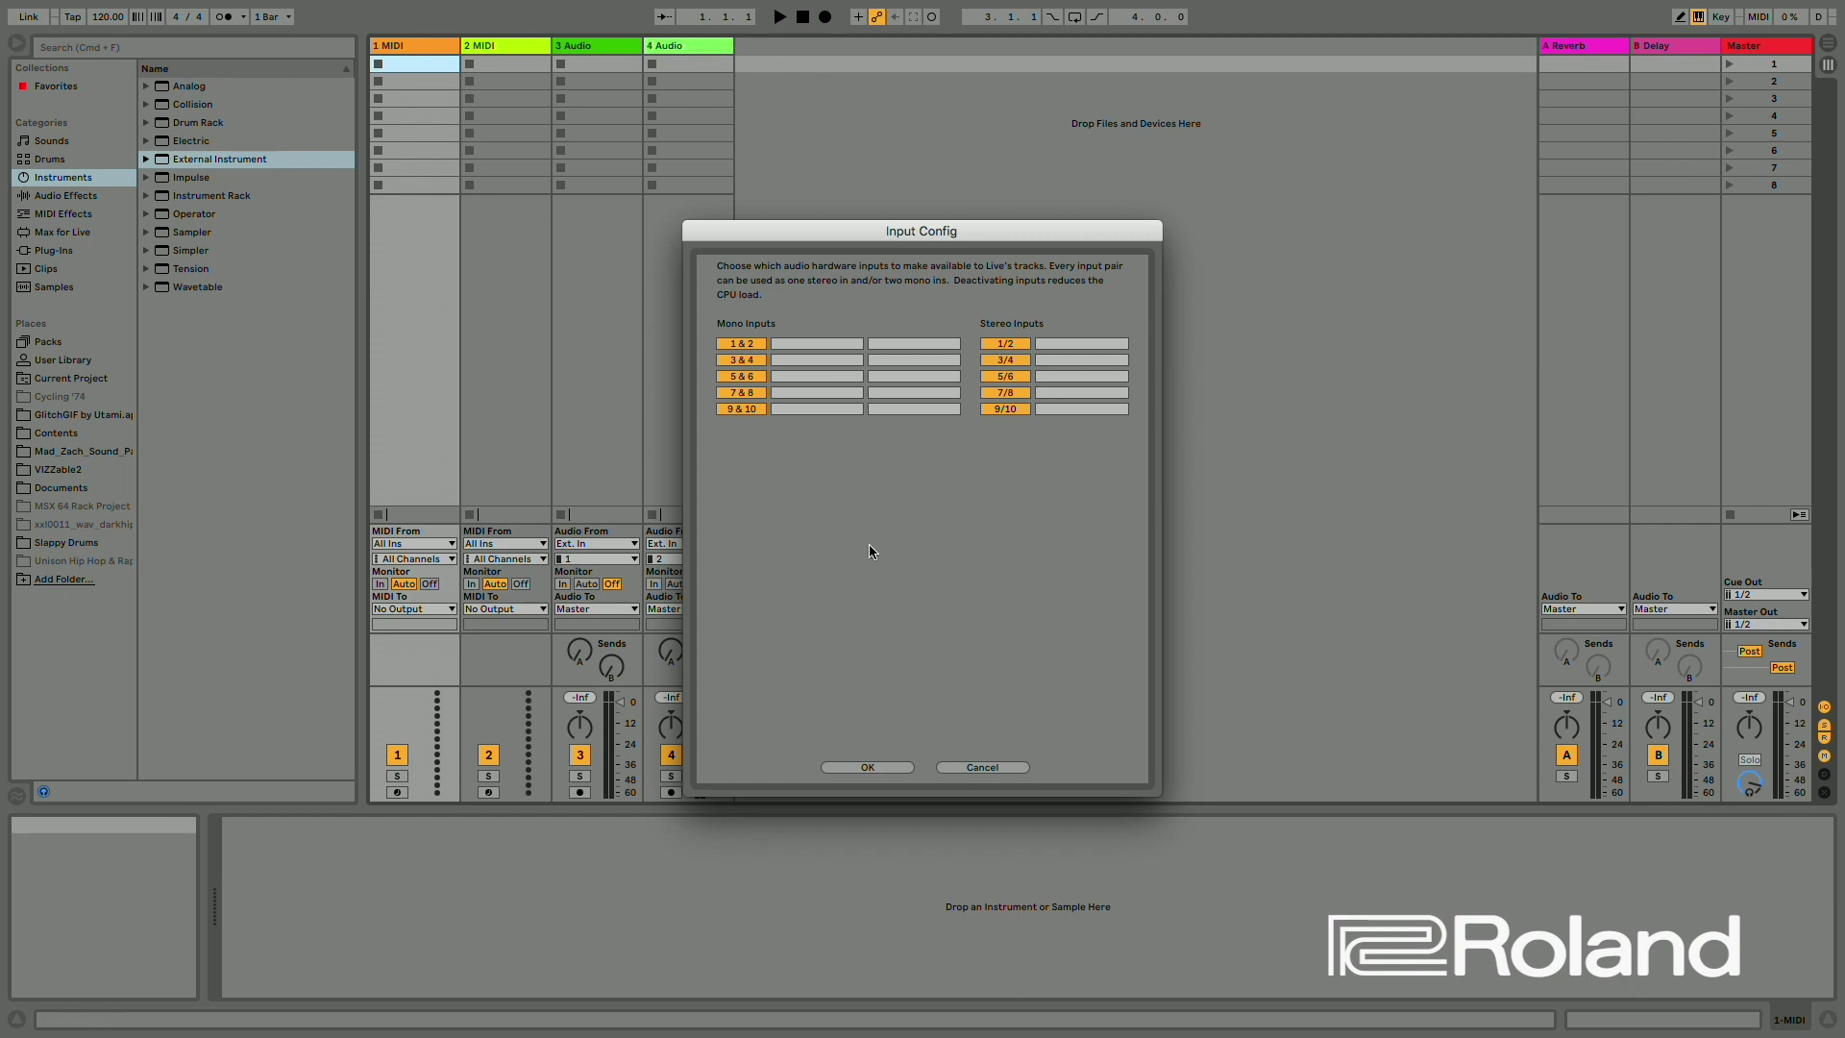
click(867, 767)
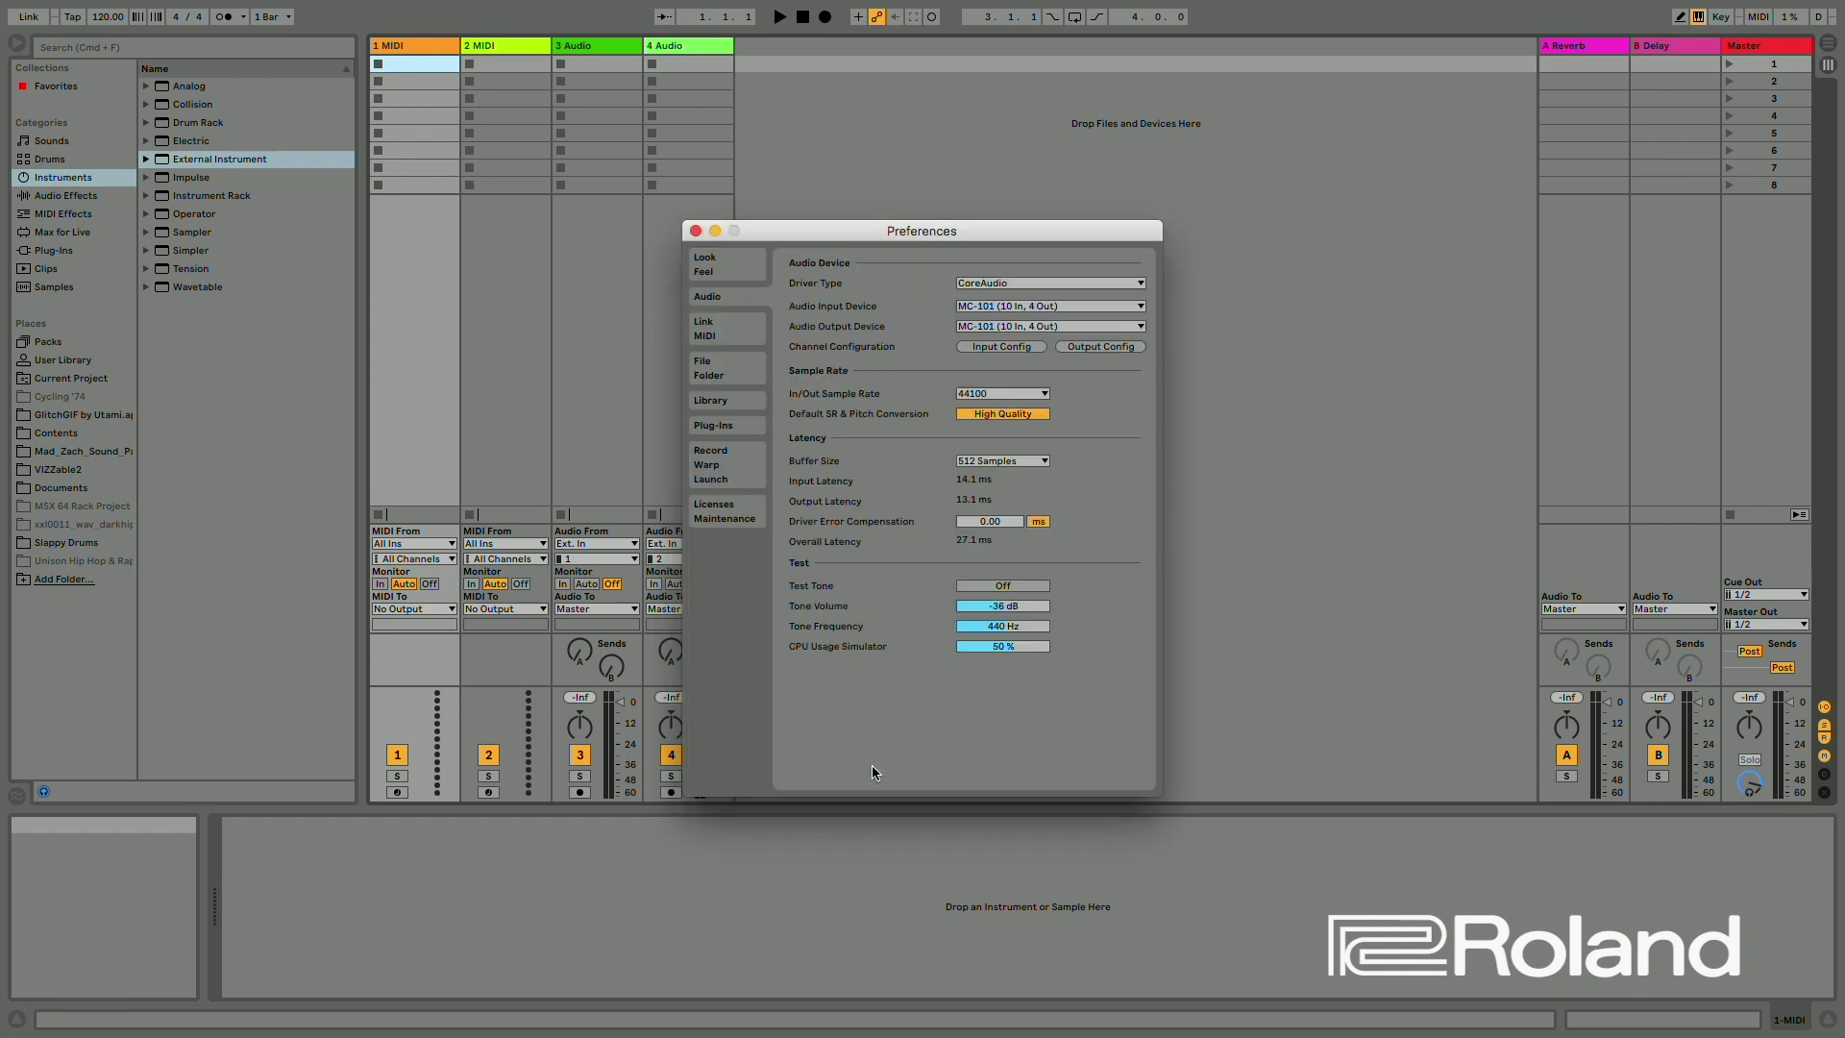
click(730, 328)
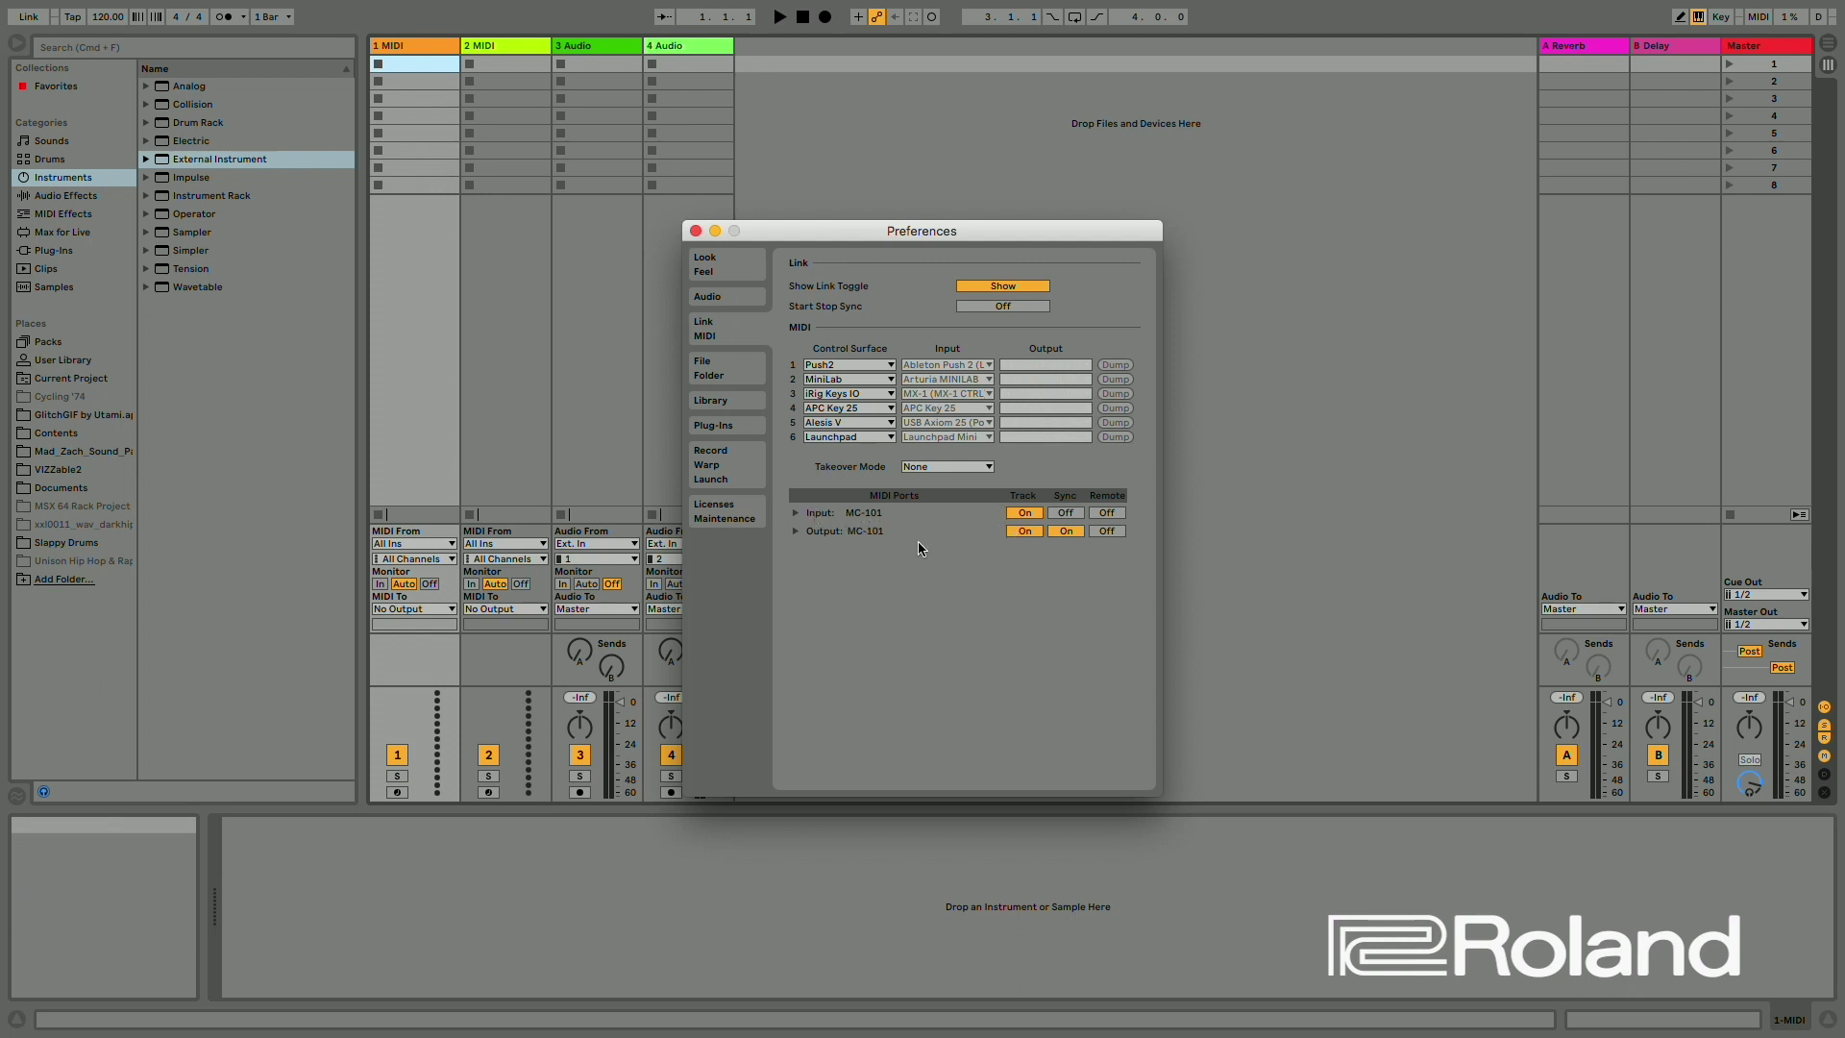
click(695, 230)
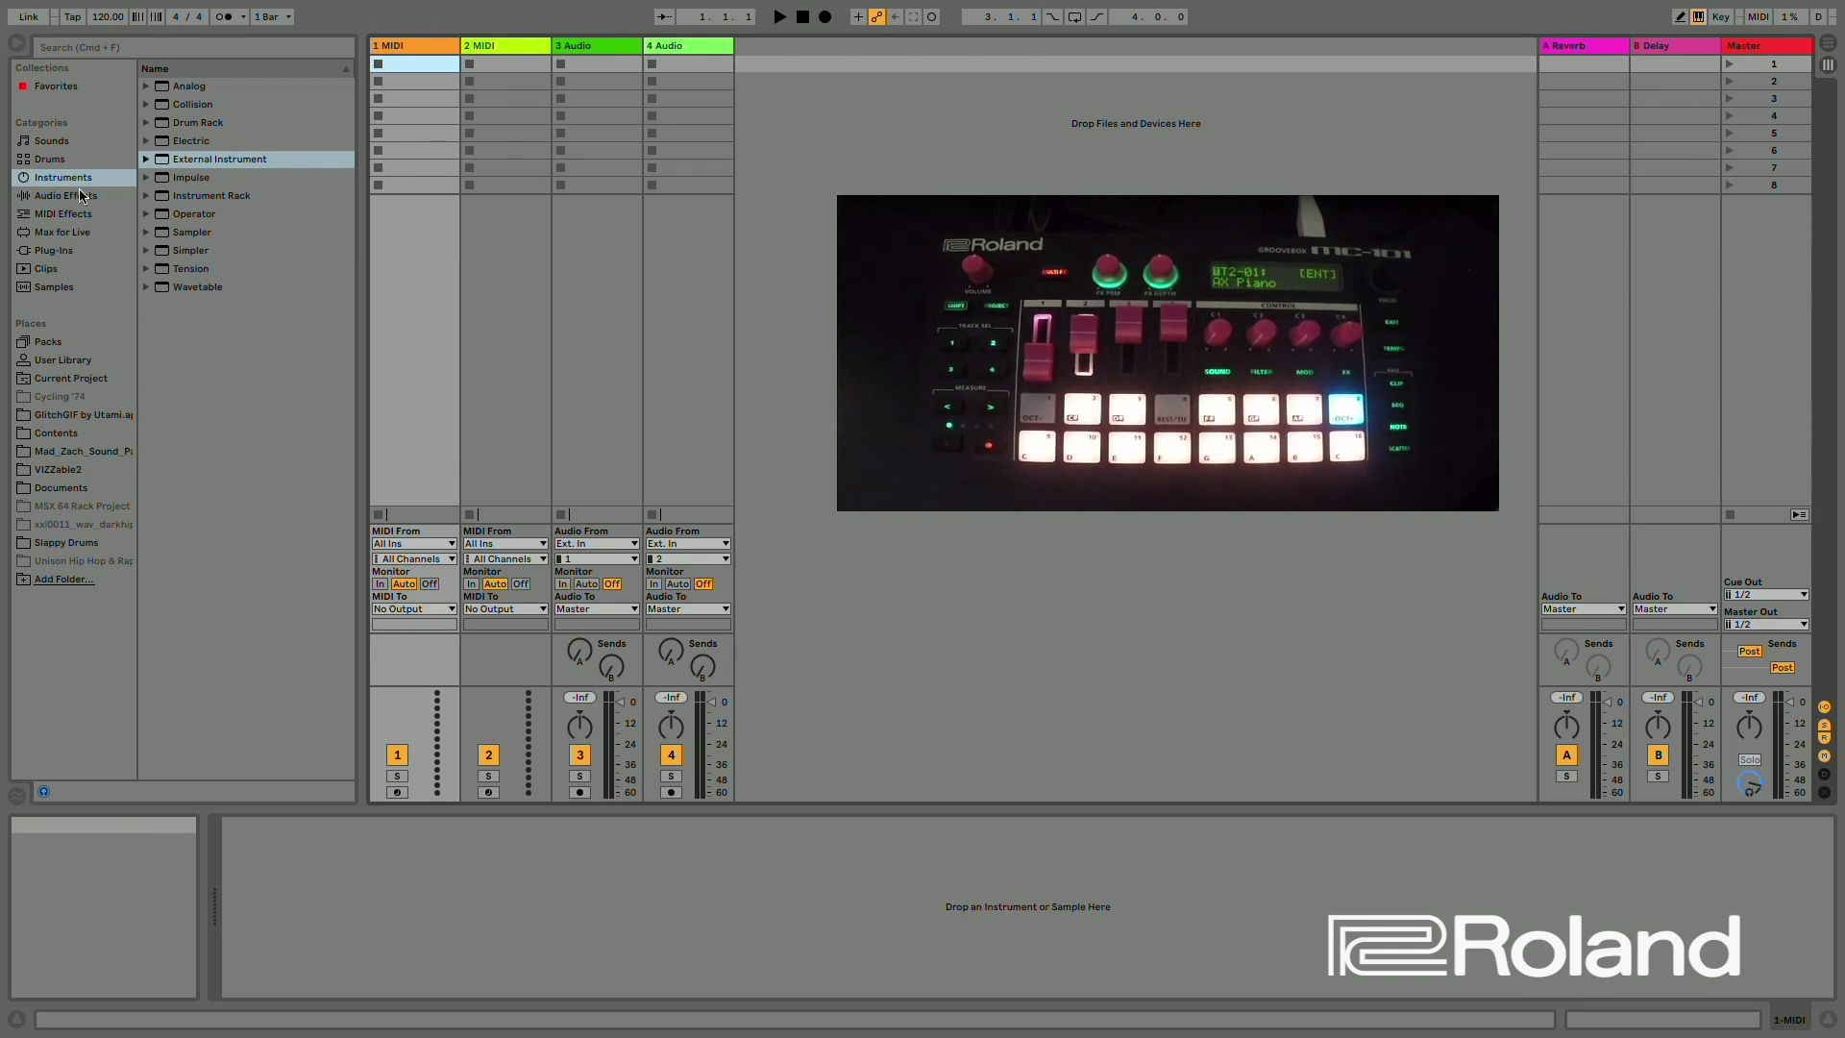
Load the Ripchord plug-in onto the second MIDI track
click(60, 250)
key(Right)
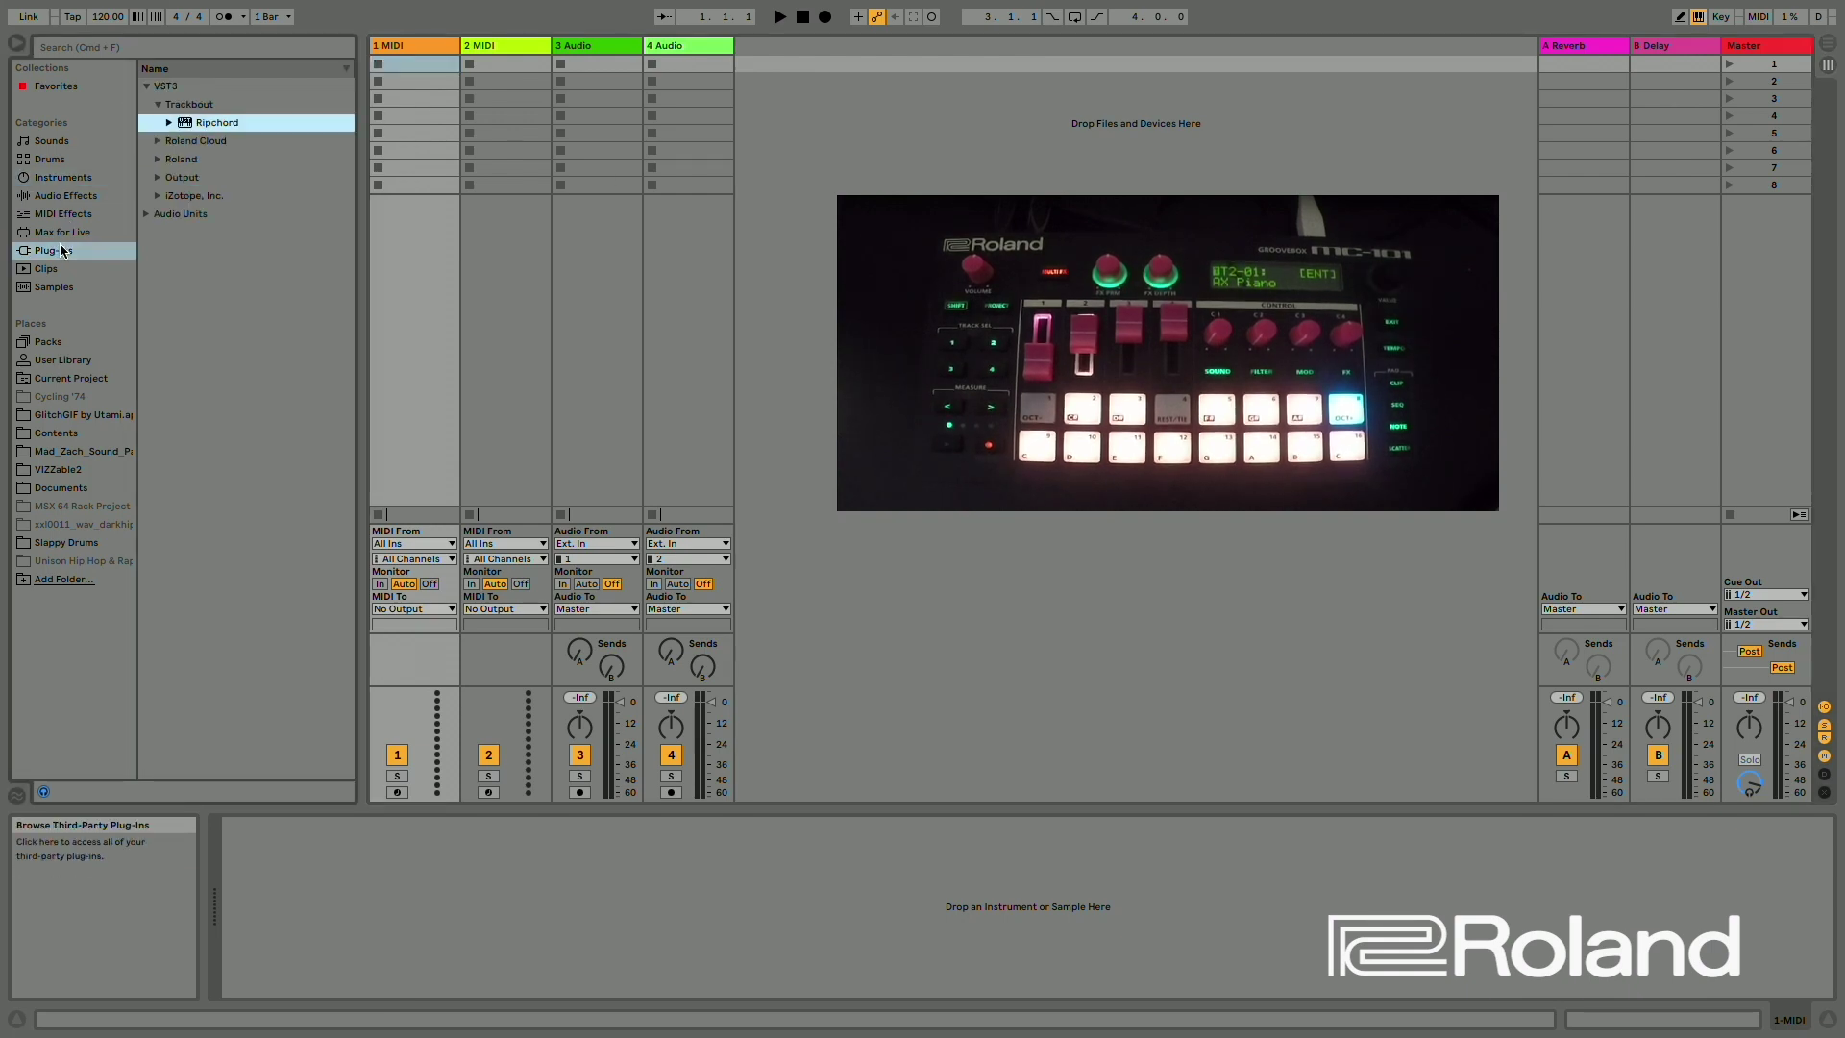
drag(184, 125, 494, 48)
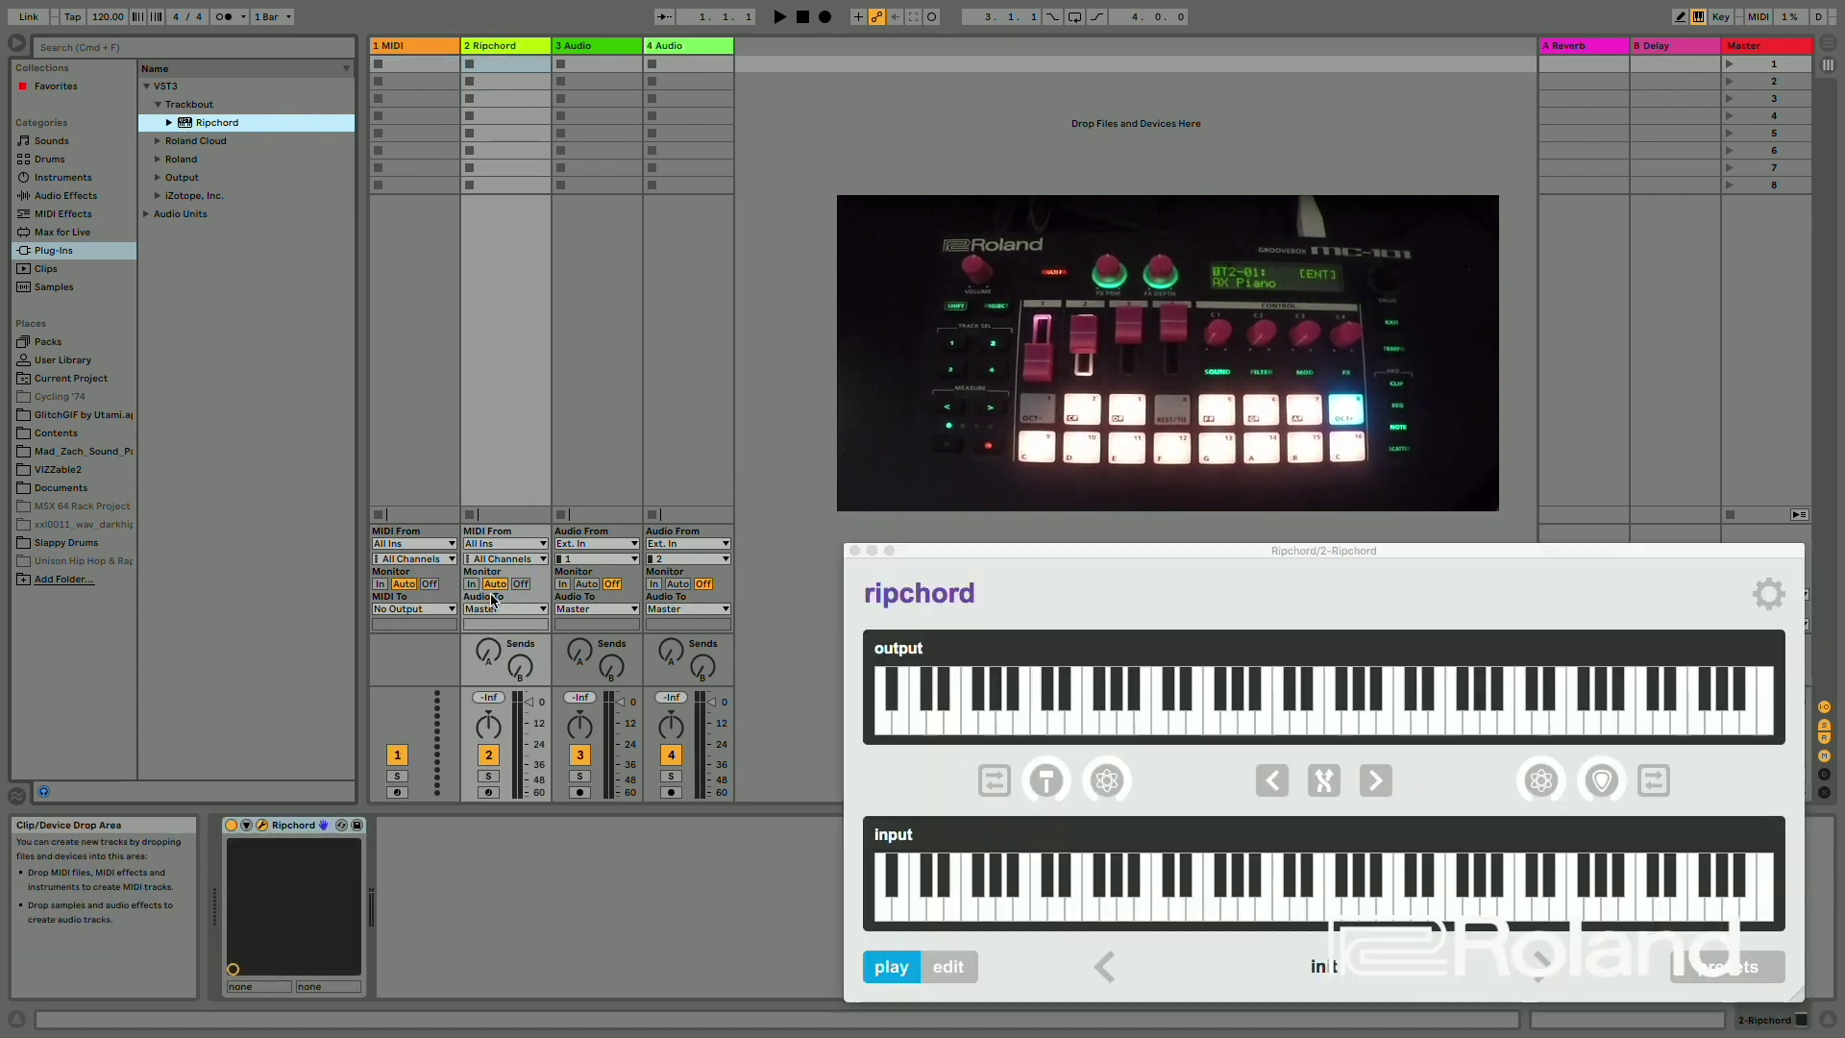
Colour the first MIDI track yellow
click(441, 49)
right_click(441, 49)
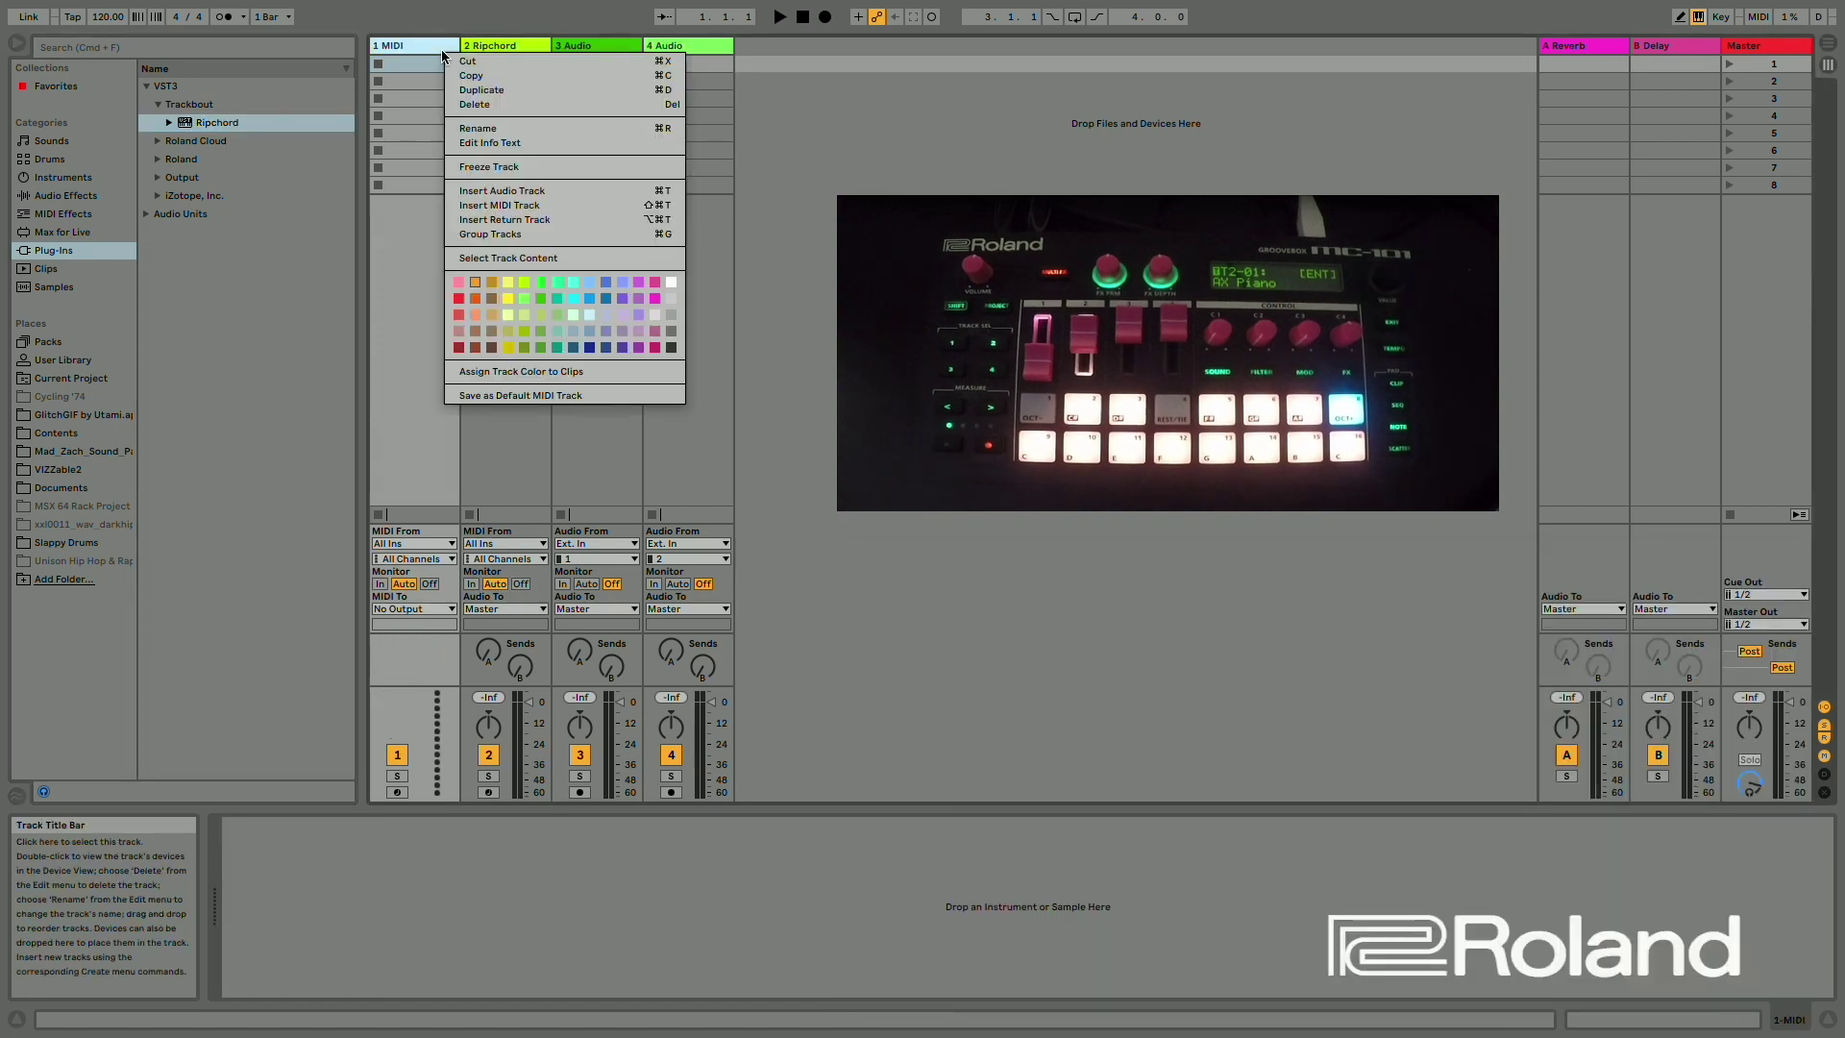
click(507, 298)
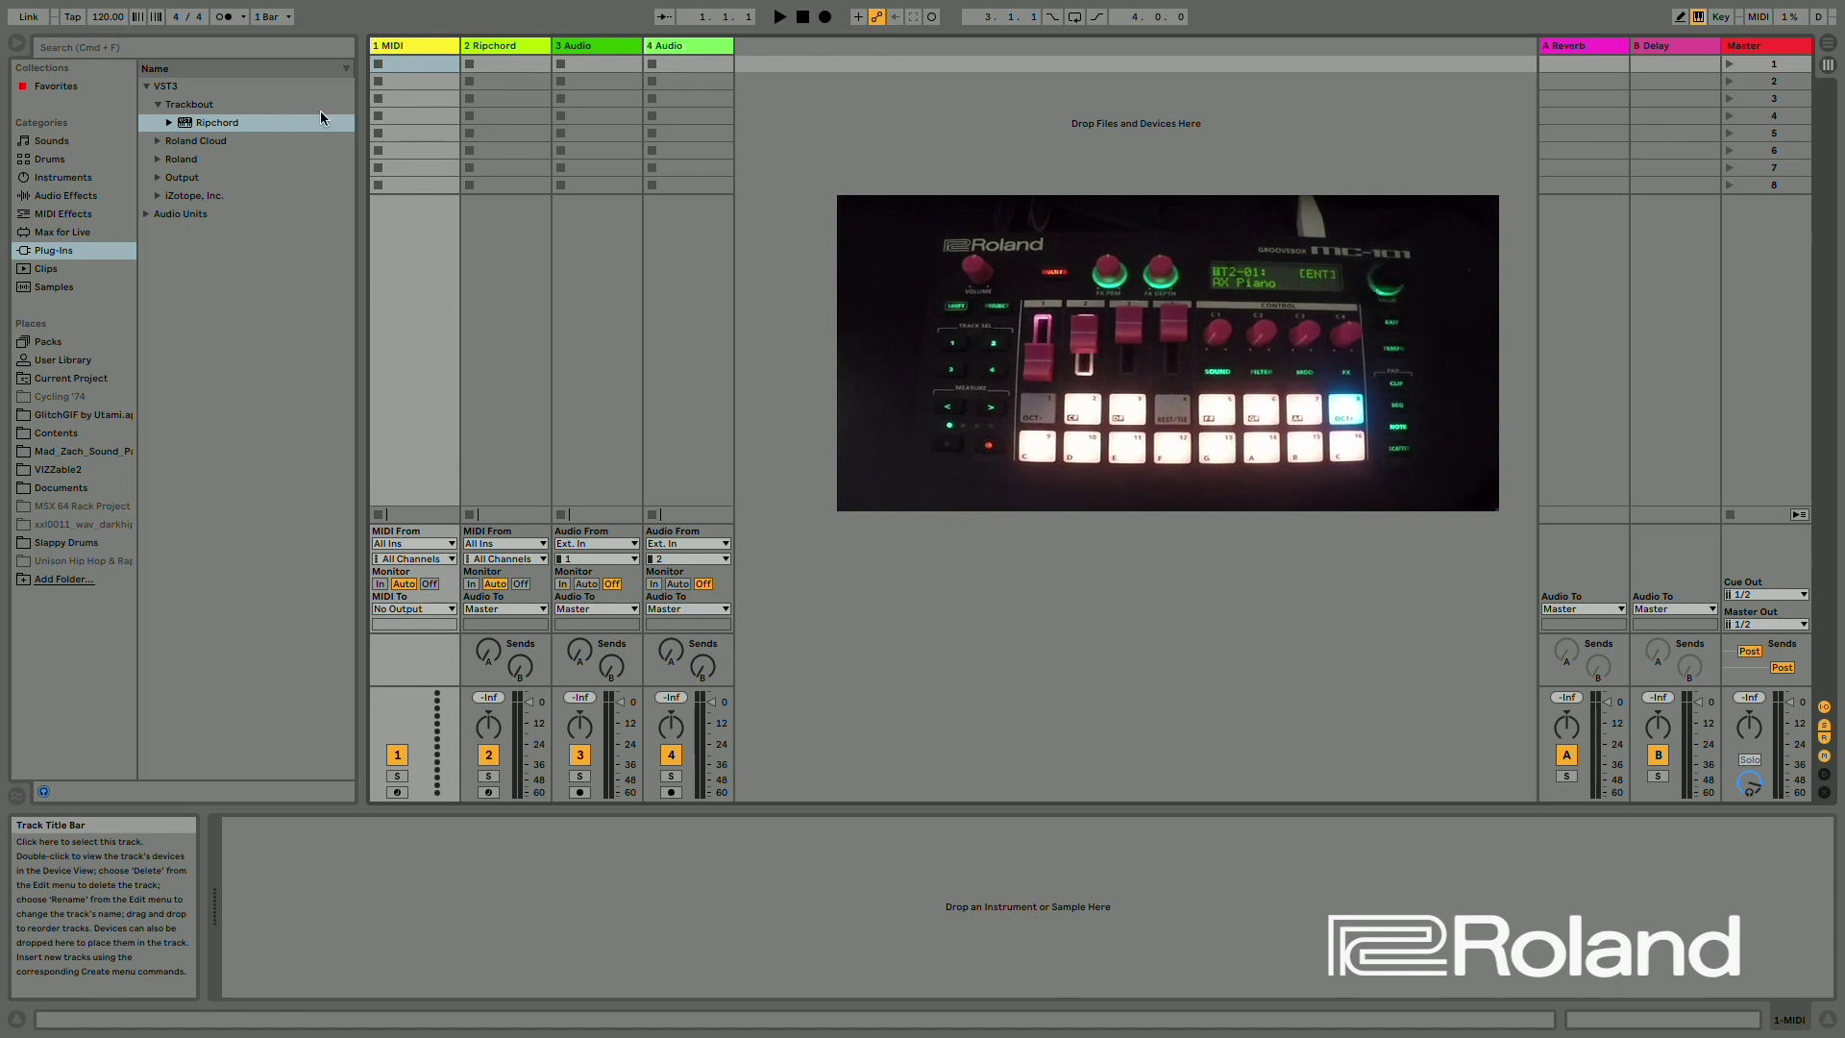
click(86, 180)
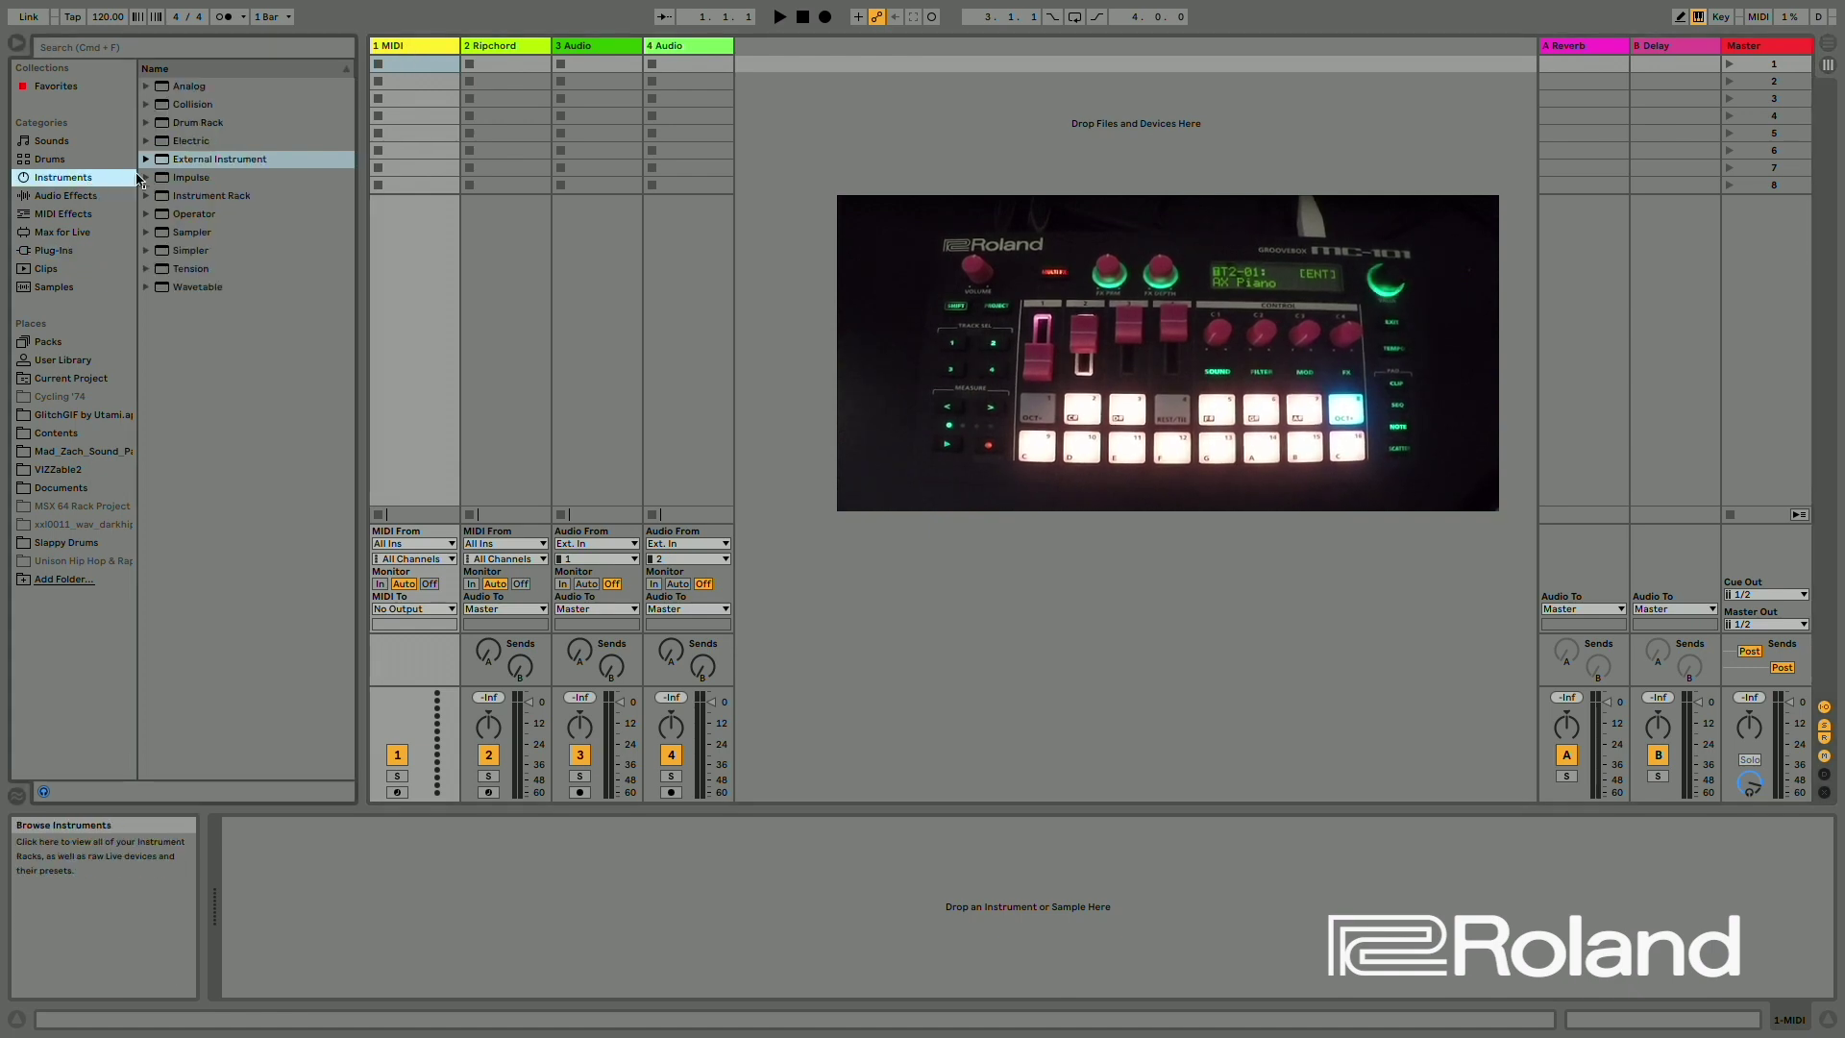
Put an External Instrument on track 1, taking MIDI from 2-Ripchord/Ripchord
click(165, 162)
drag(165, 169, 415, 50)
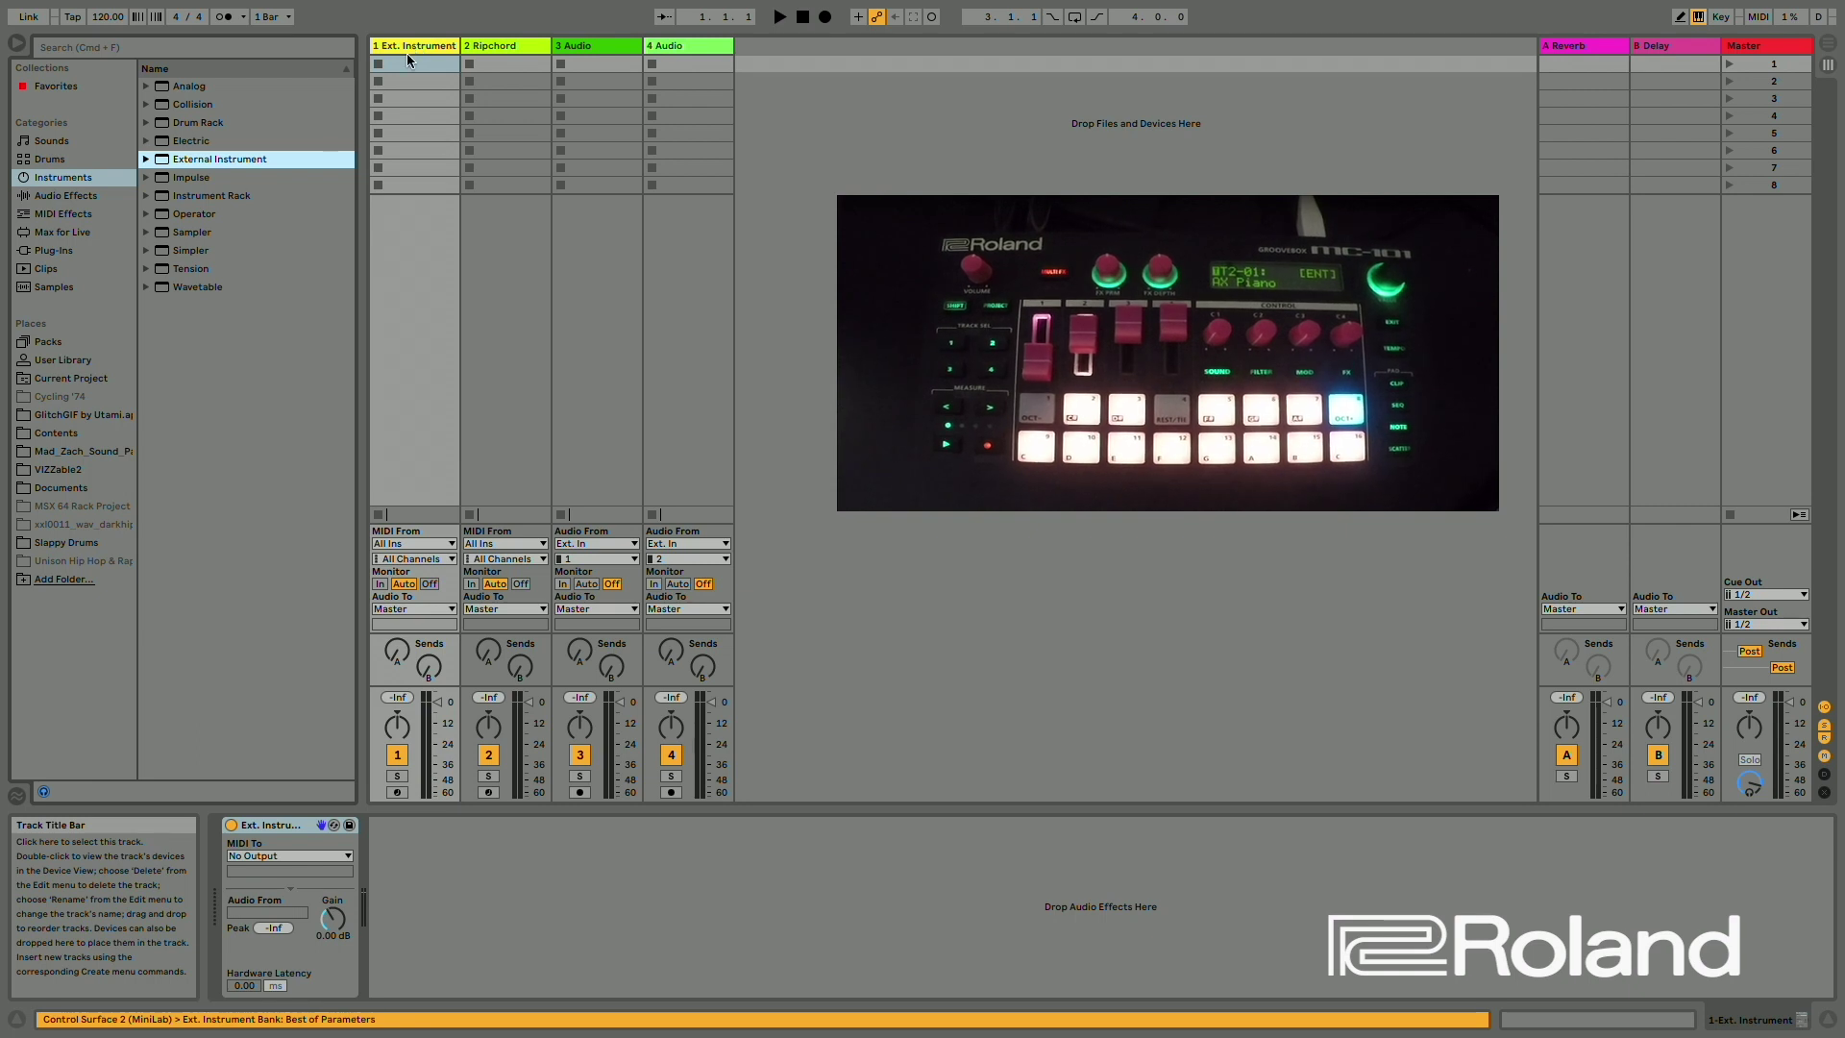
click(405, 544)
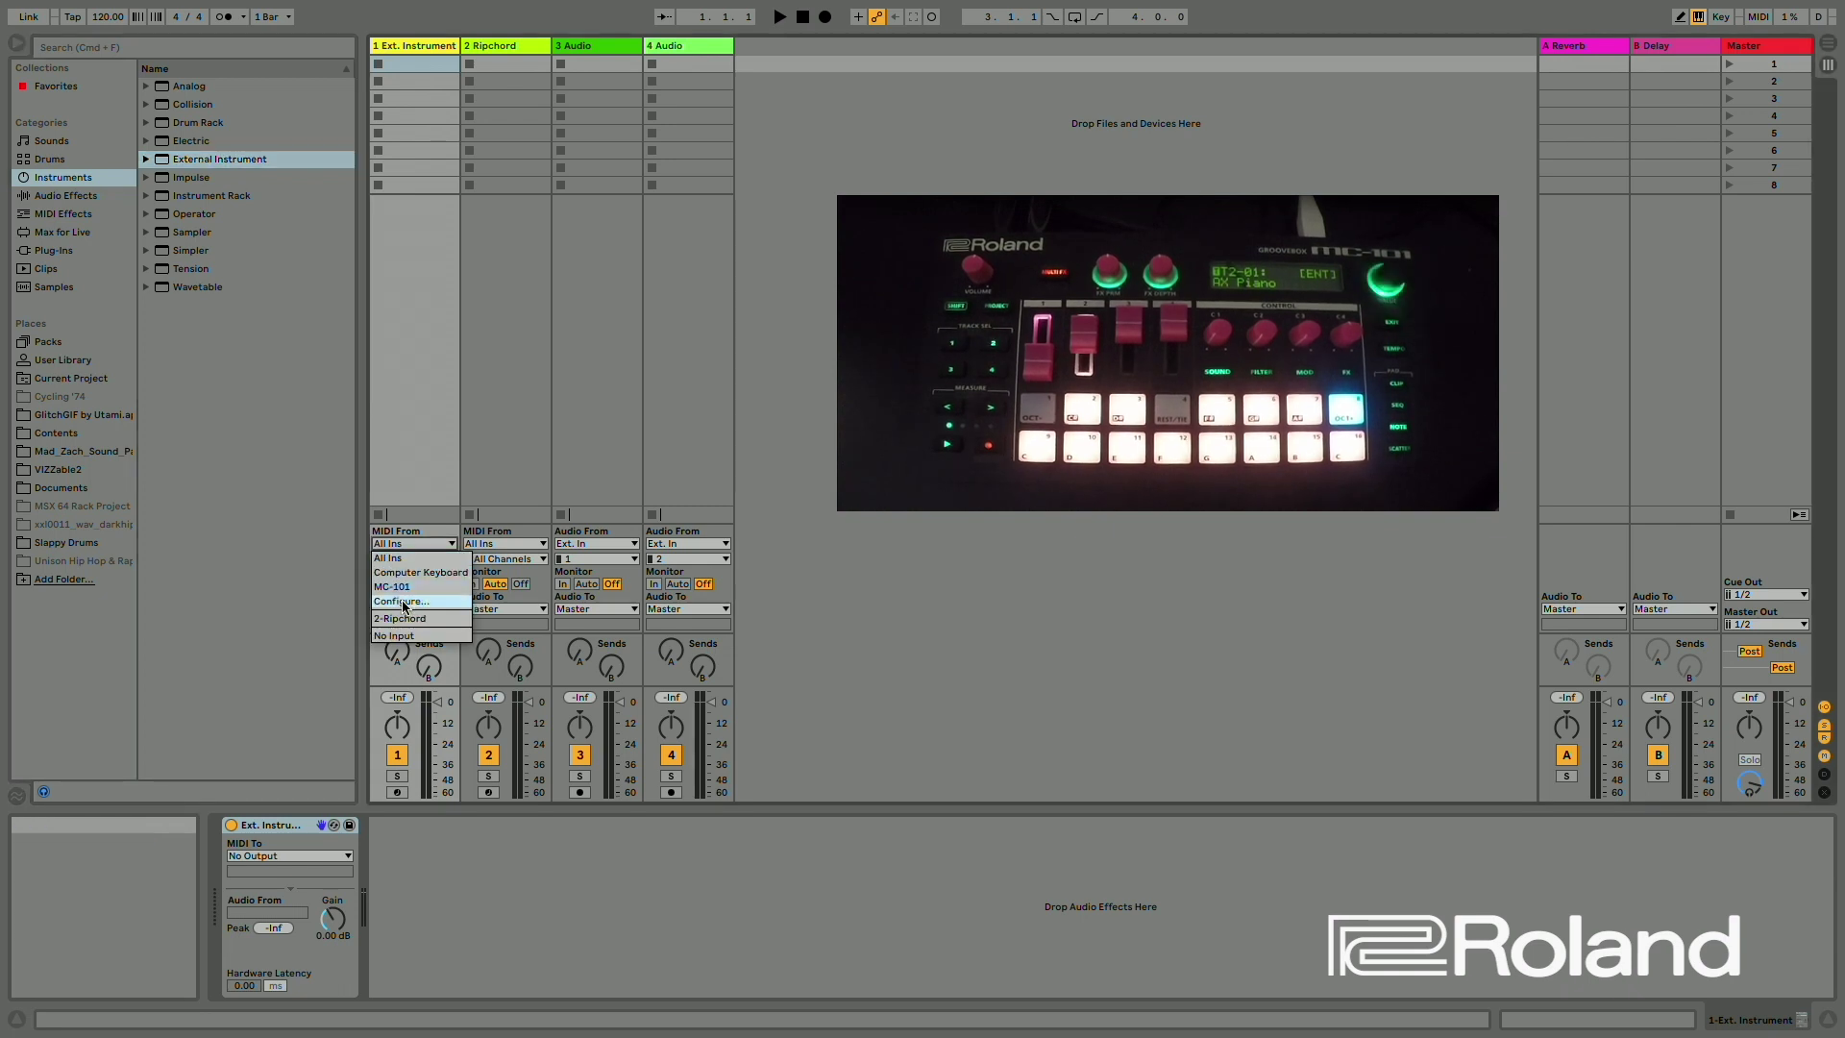
click(401, 617)
click(426, 560)
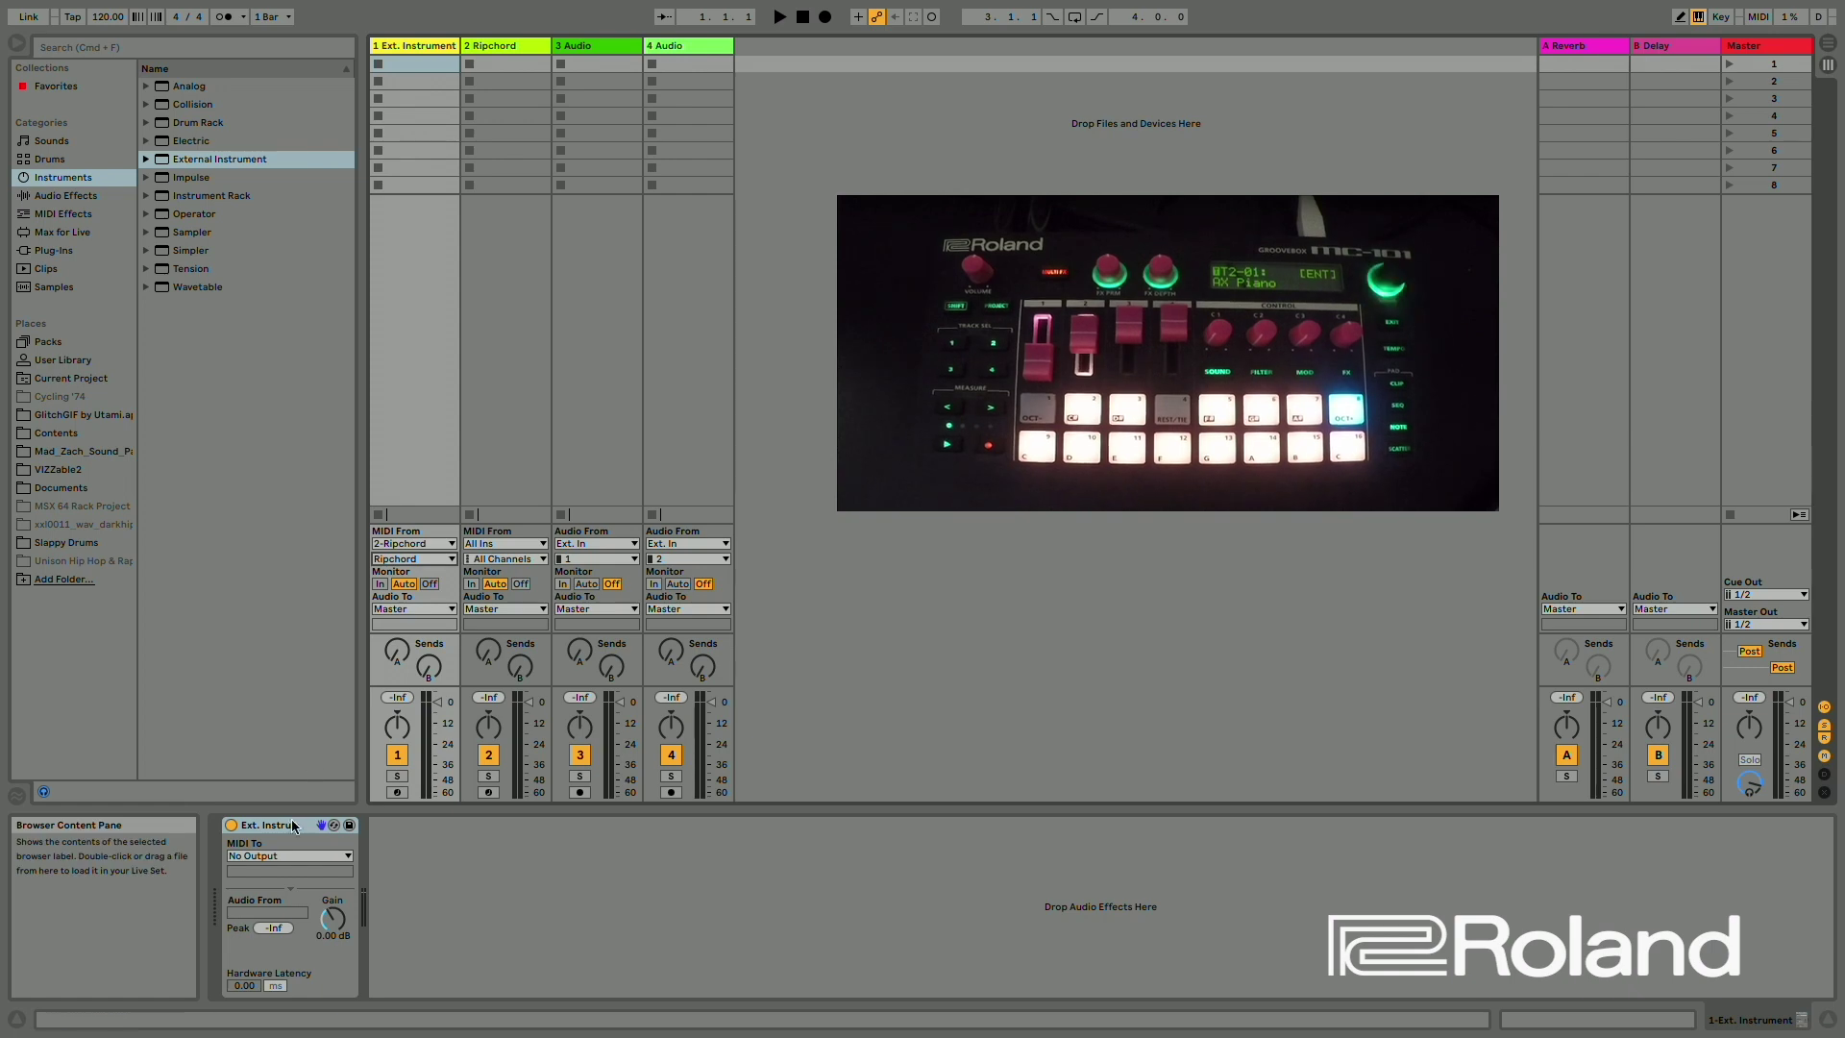
Set the External Instrument's MIDI To output to the MC-101 on Ch. 2
click(284, 856)
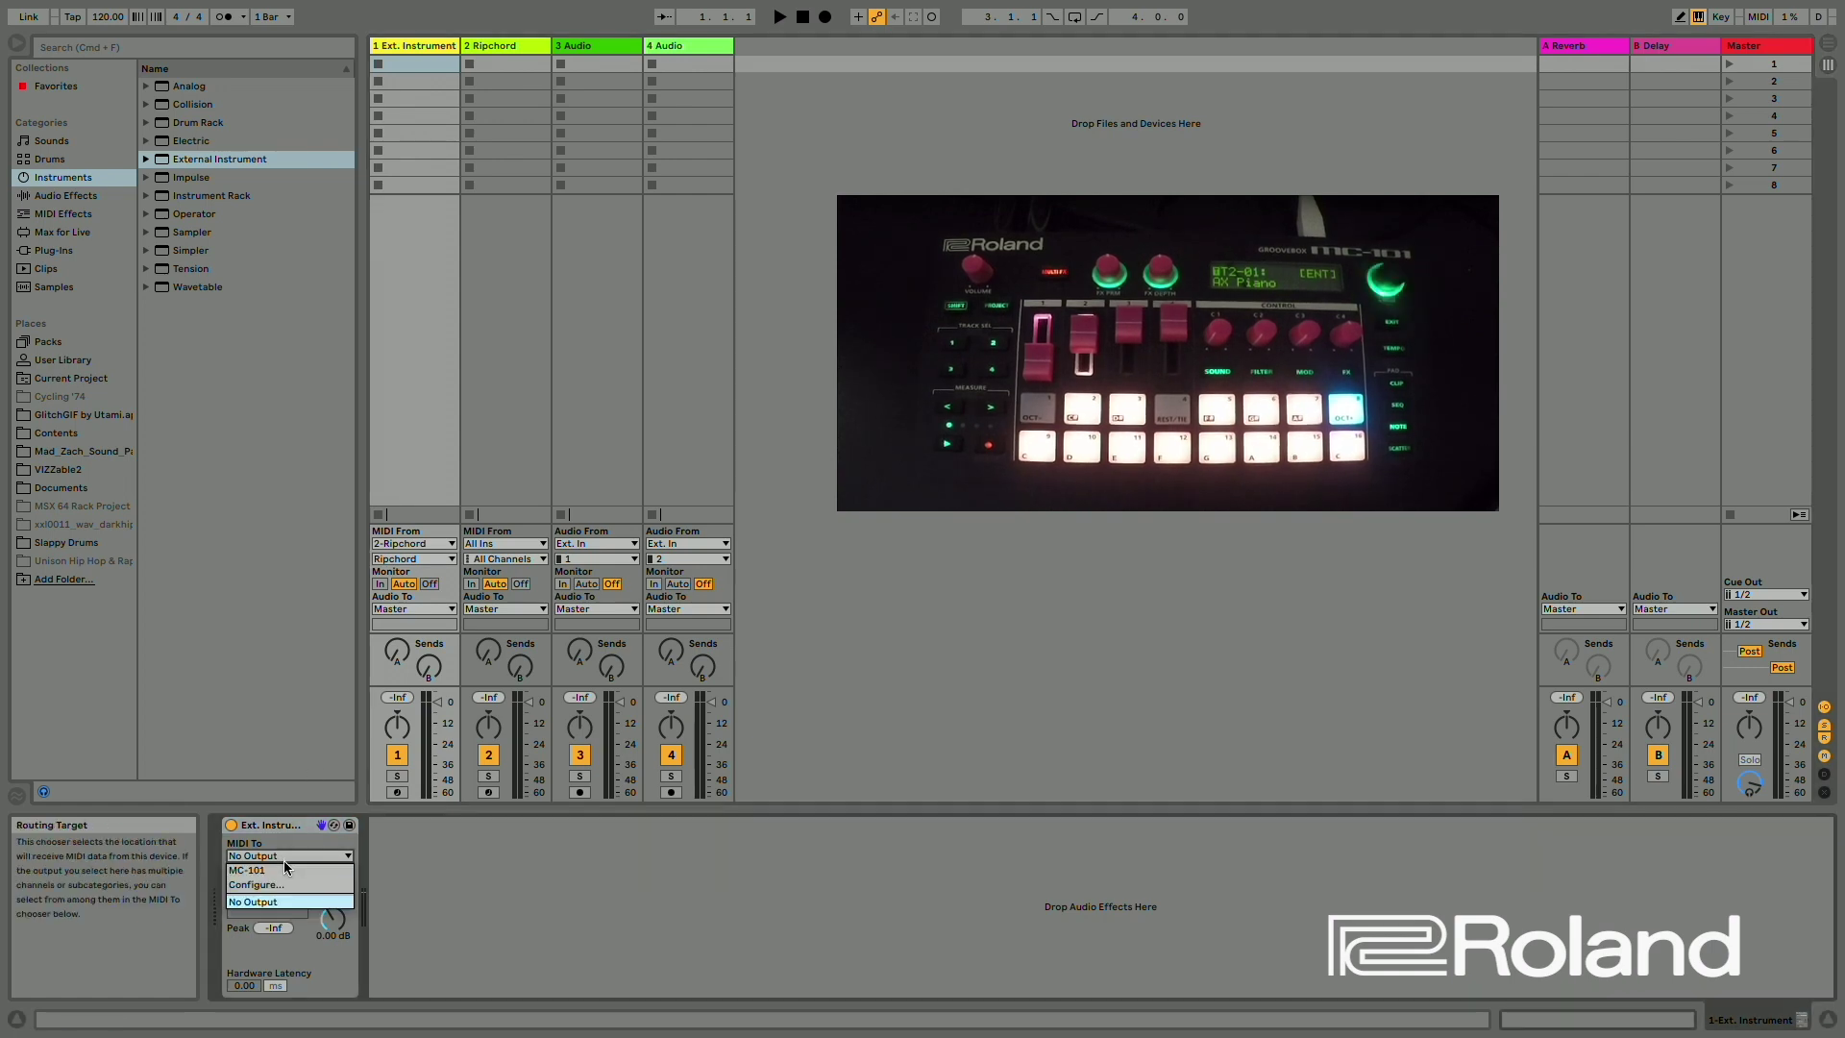
click(285, 861)
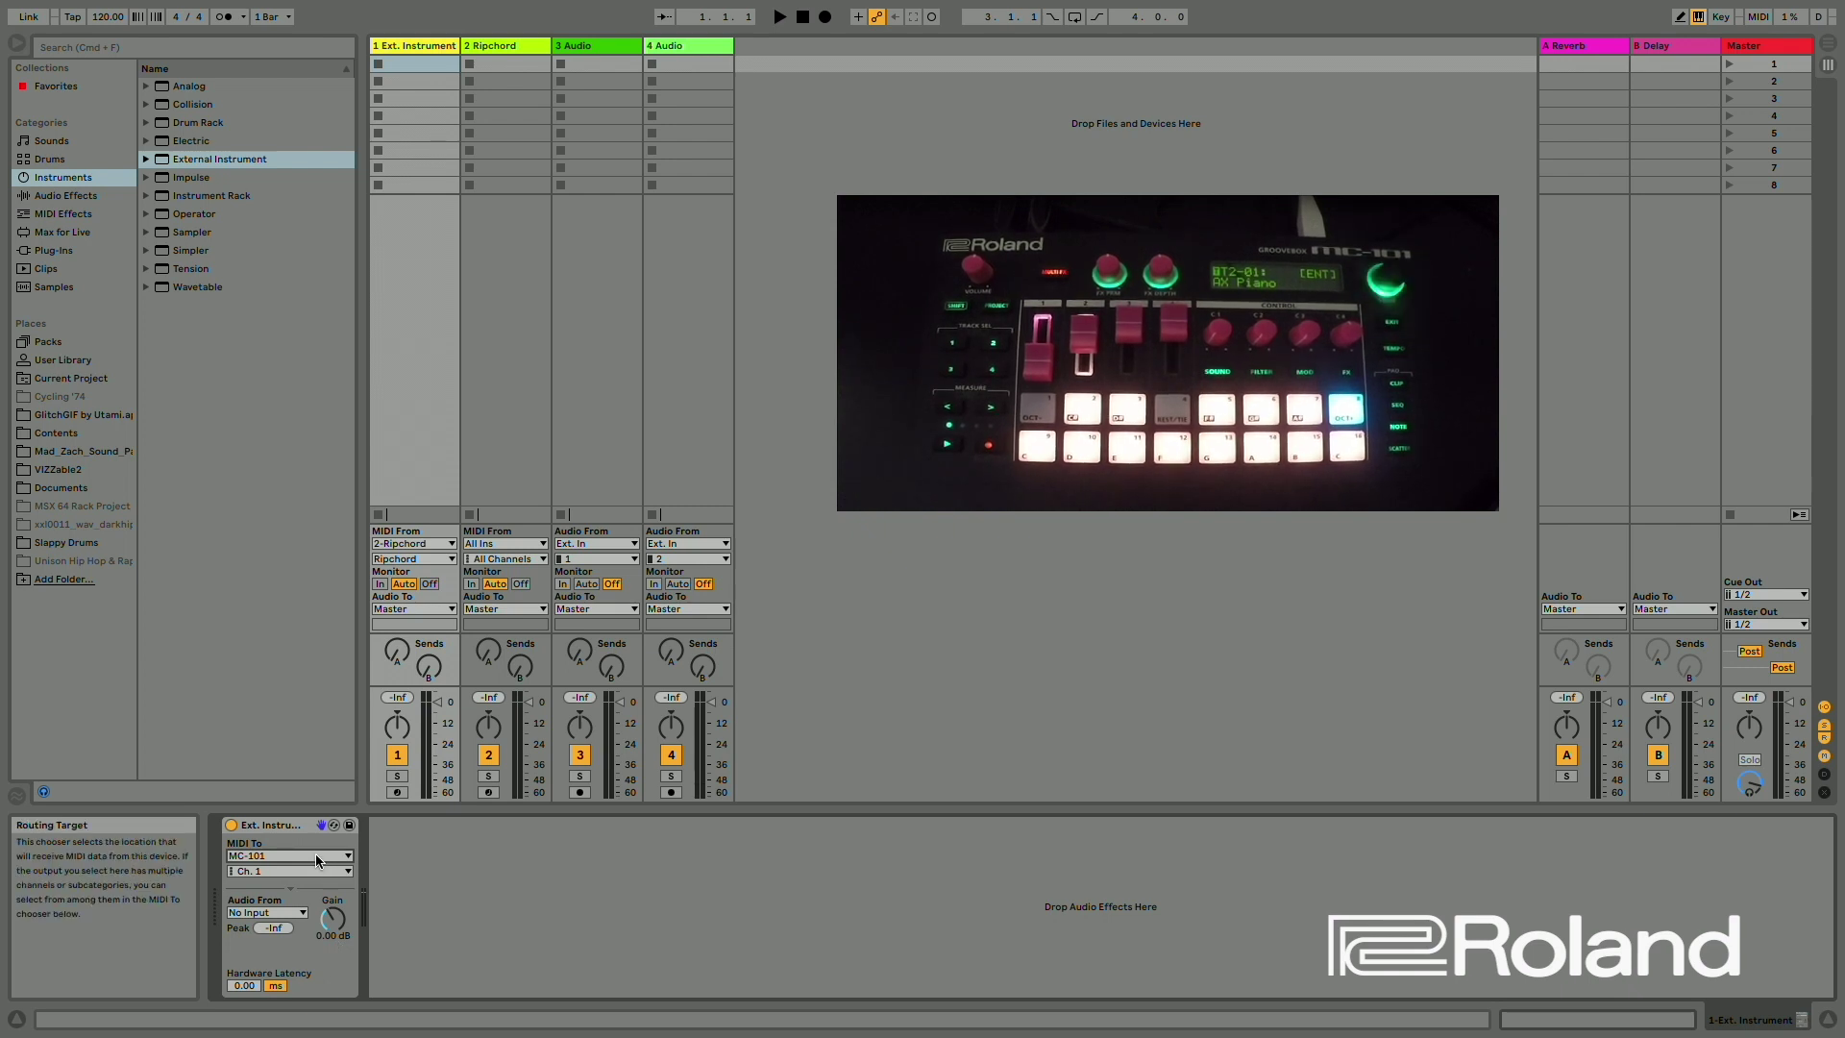
click(313, 872)
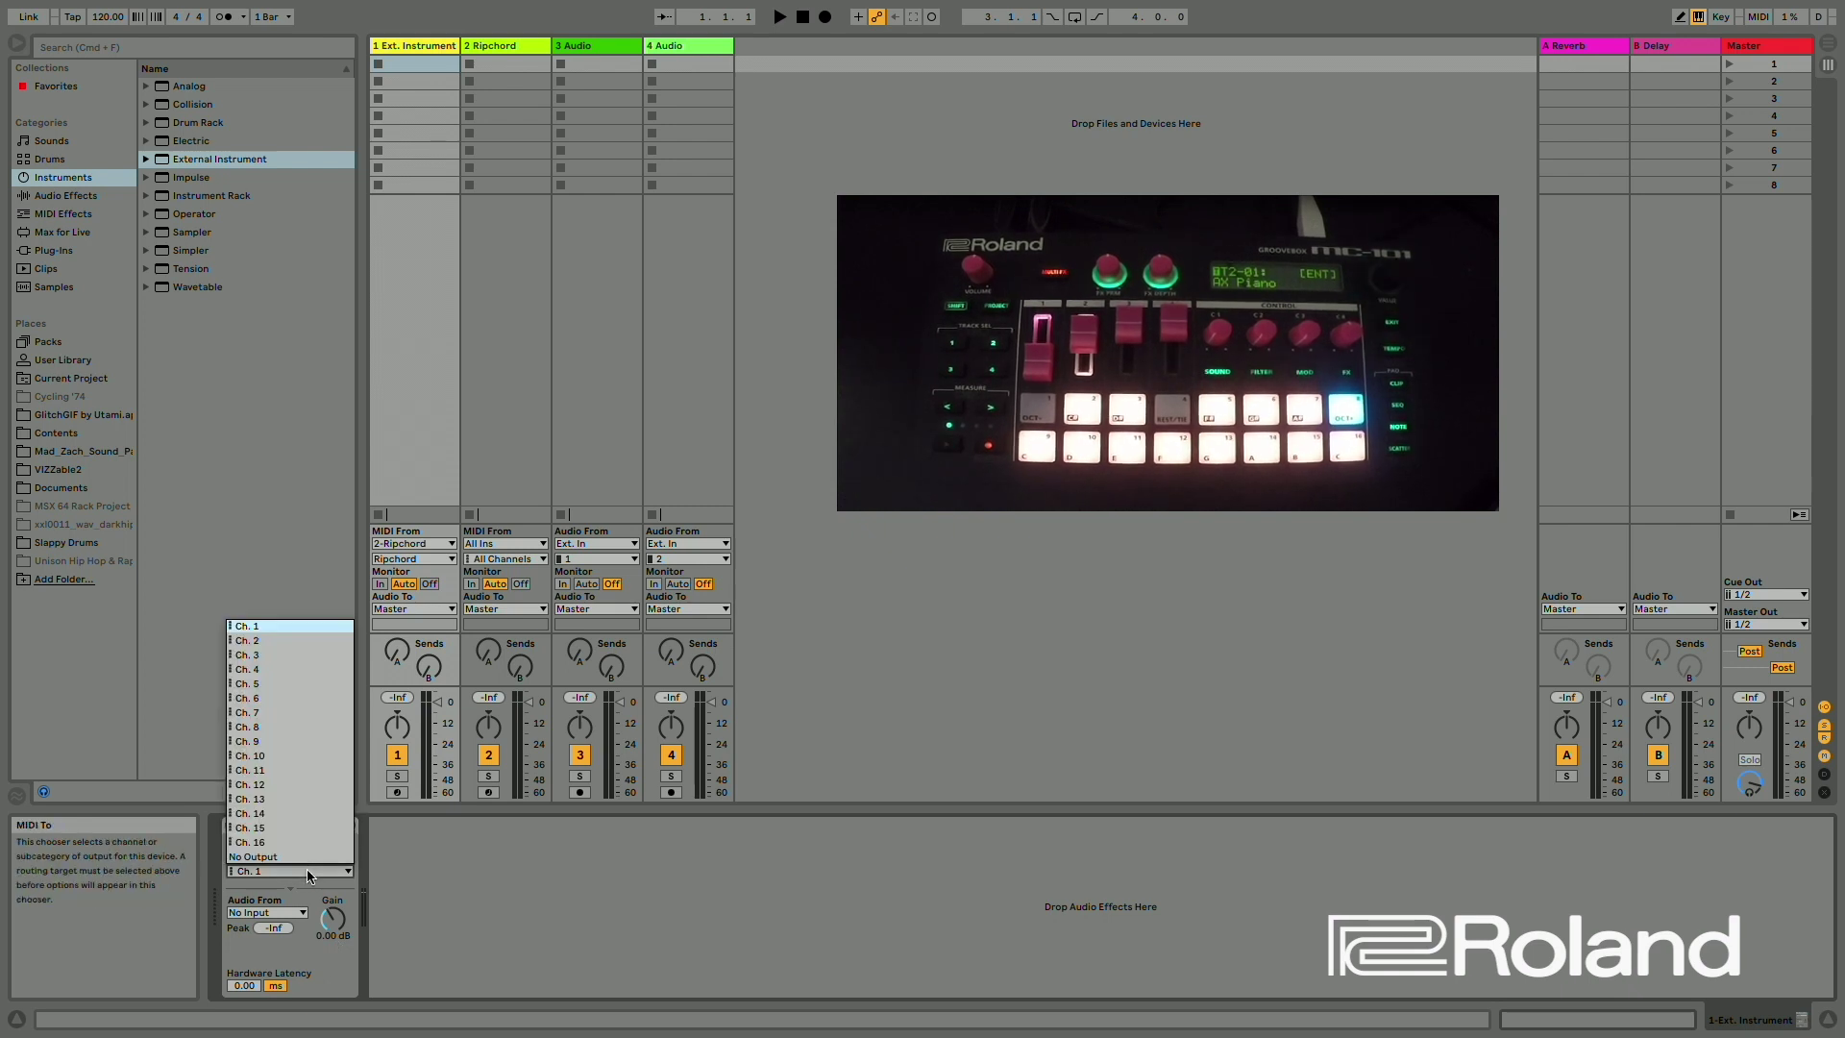
click(296, 639)
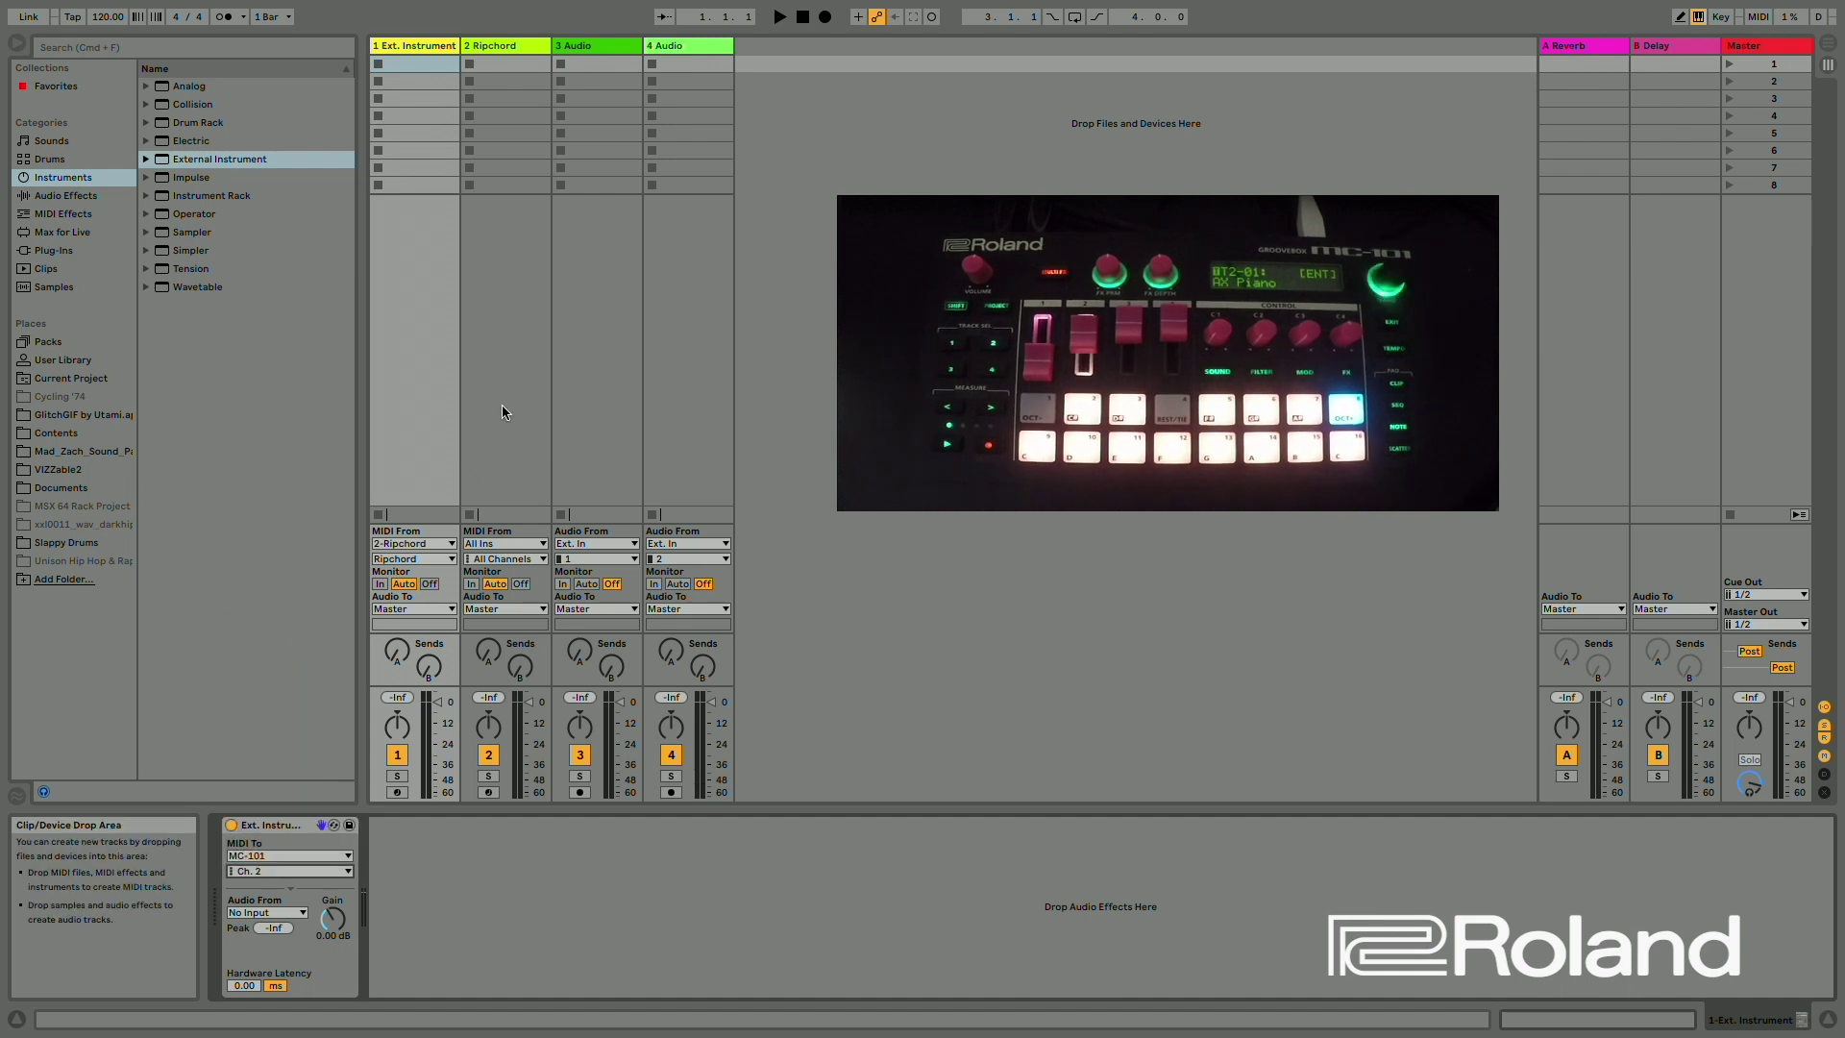
Set the 3 Audio track's input channel to 5/6
click(431, 48)
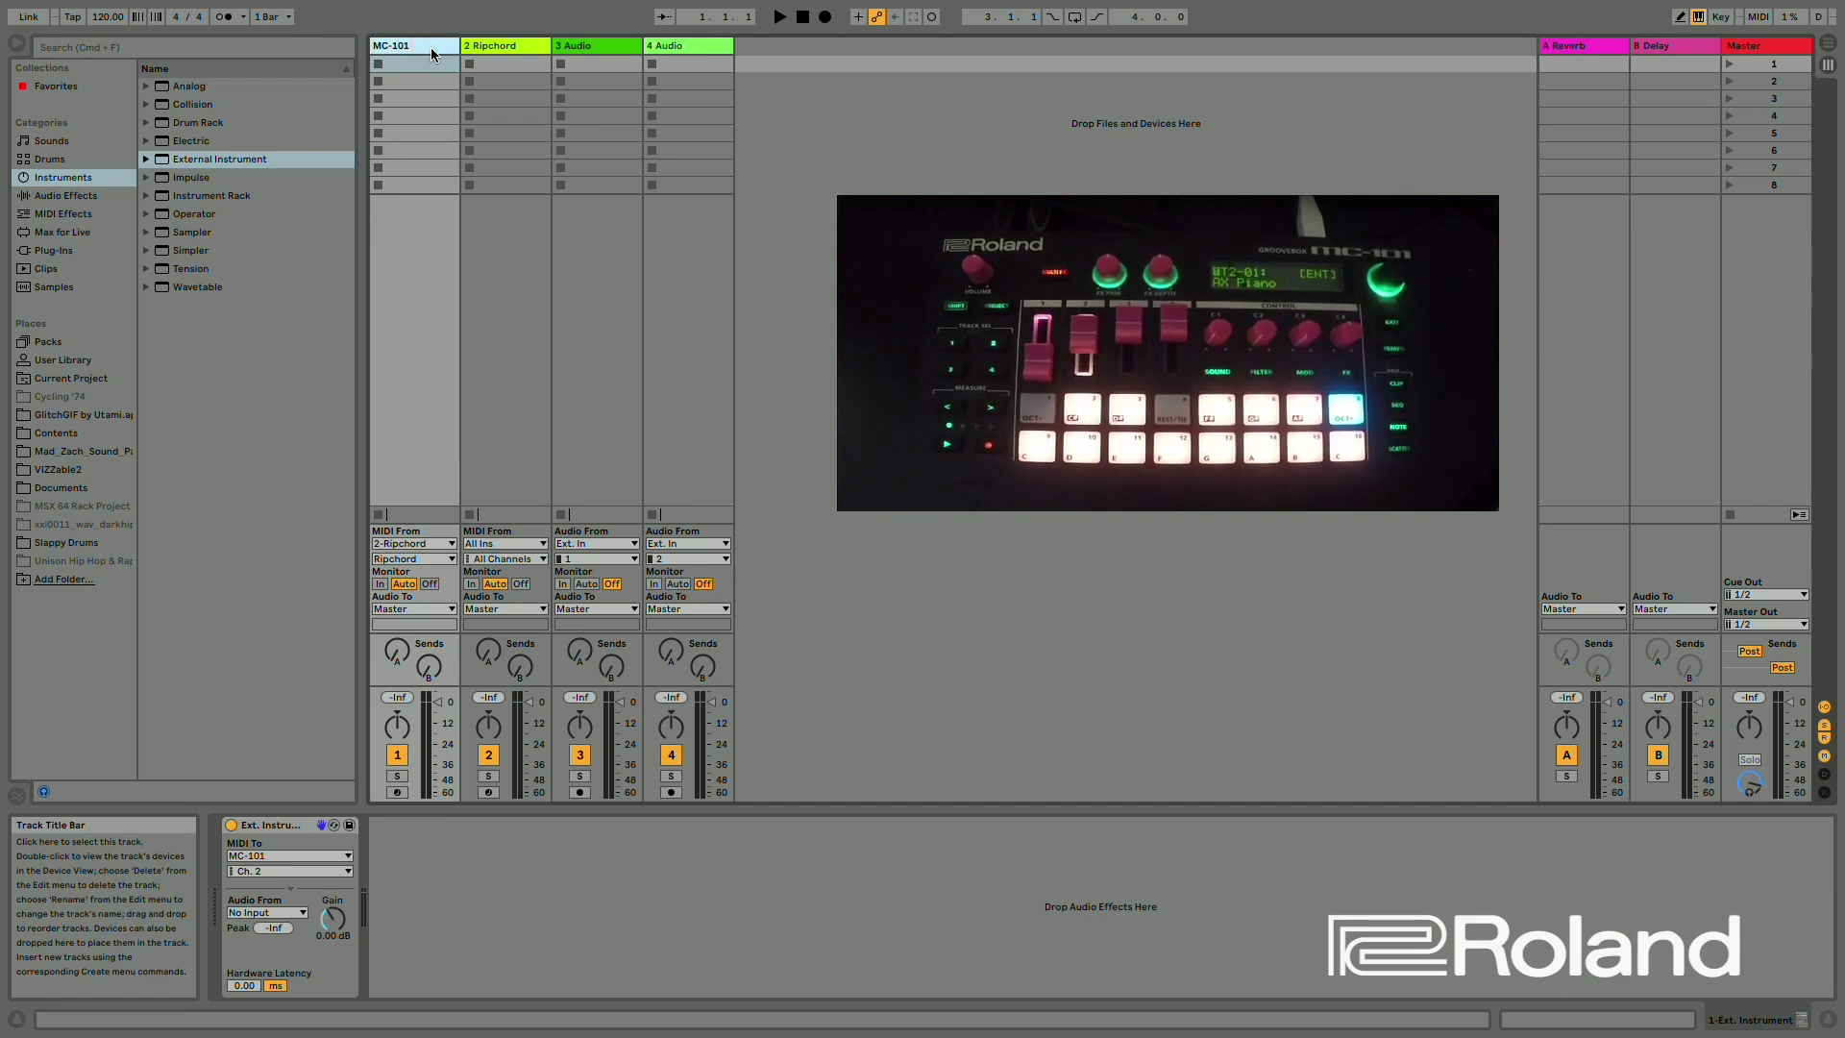
click(601, 48)
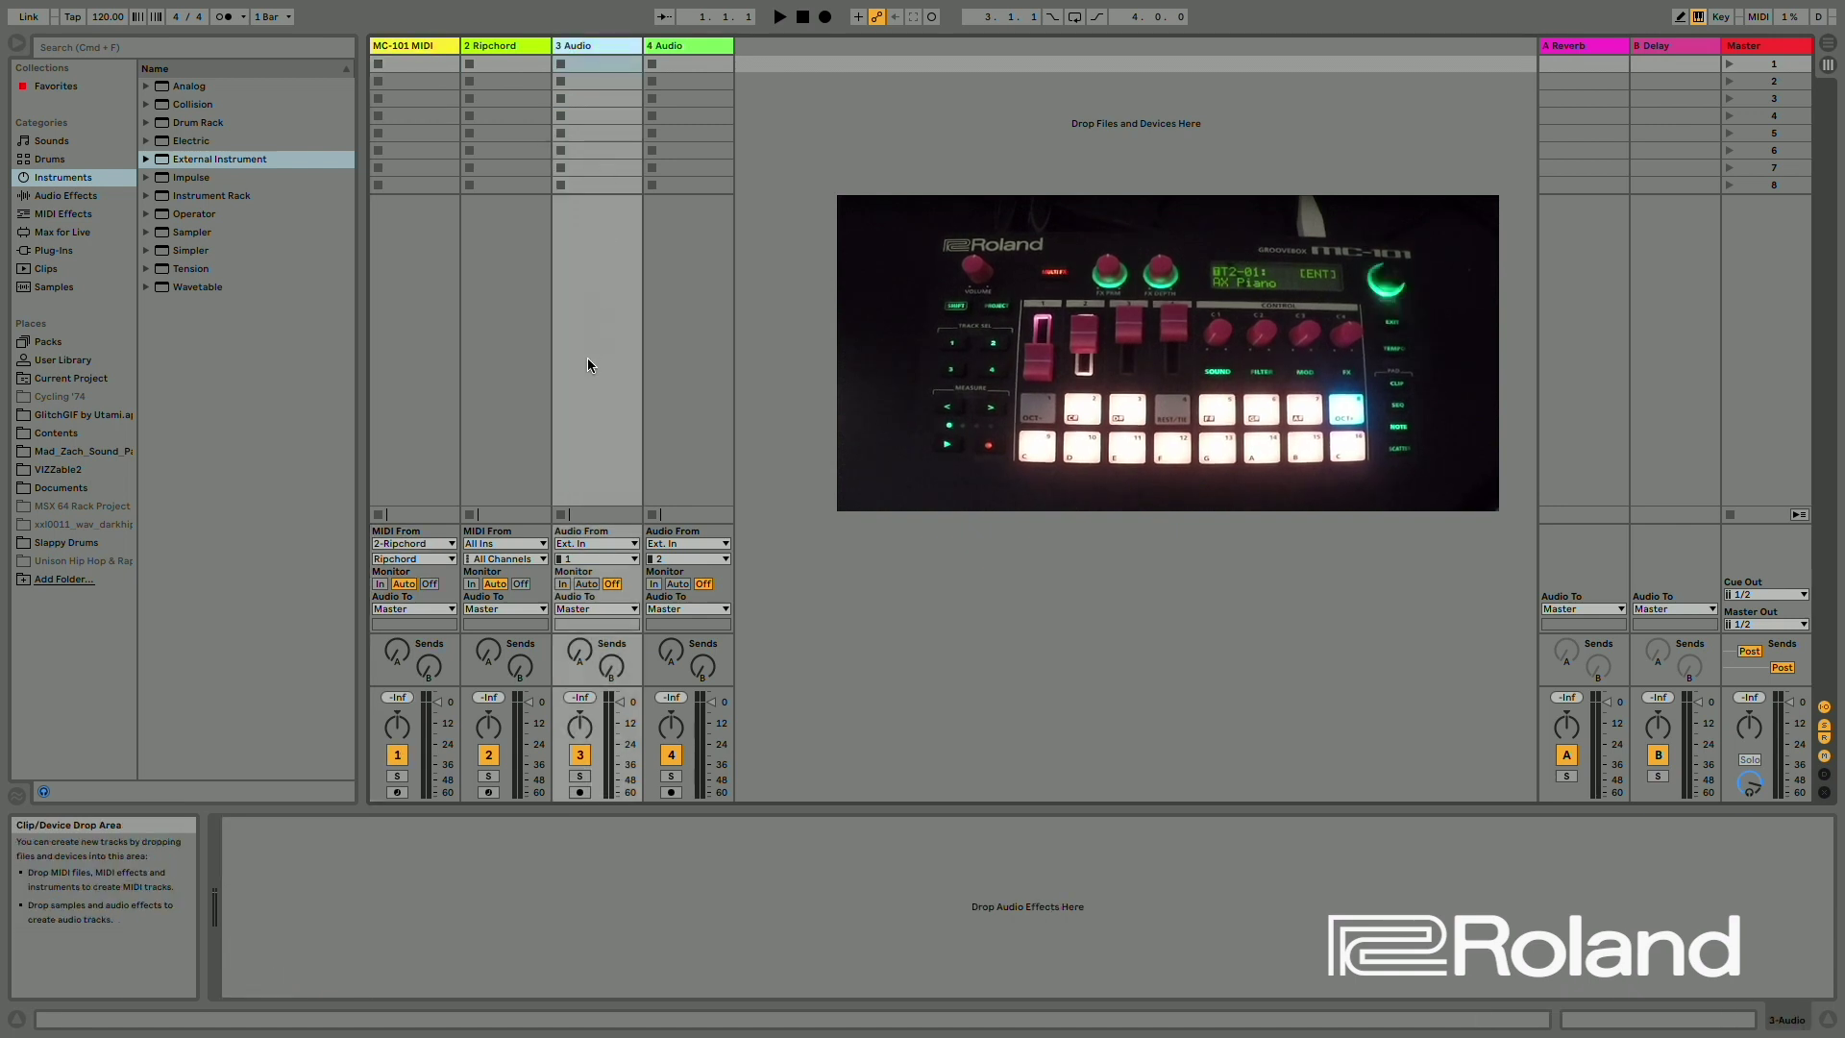
click(584, 559)
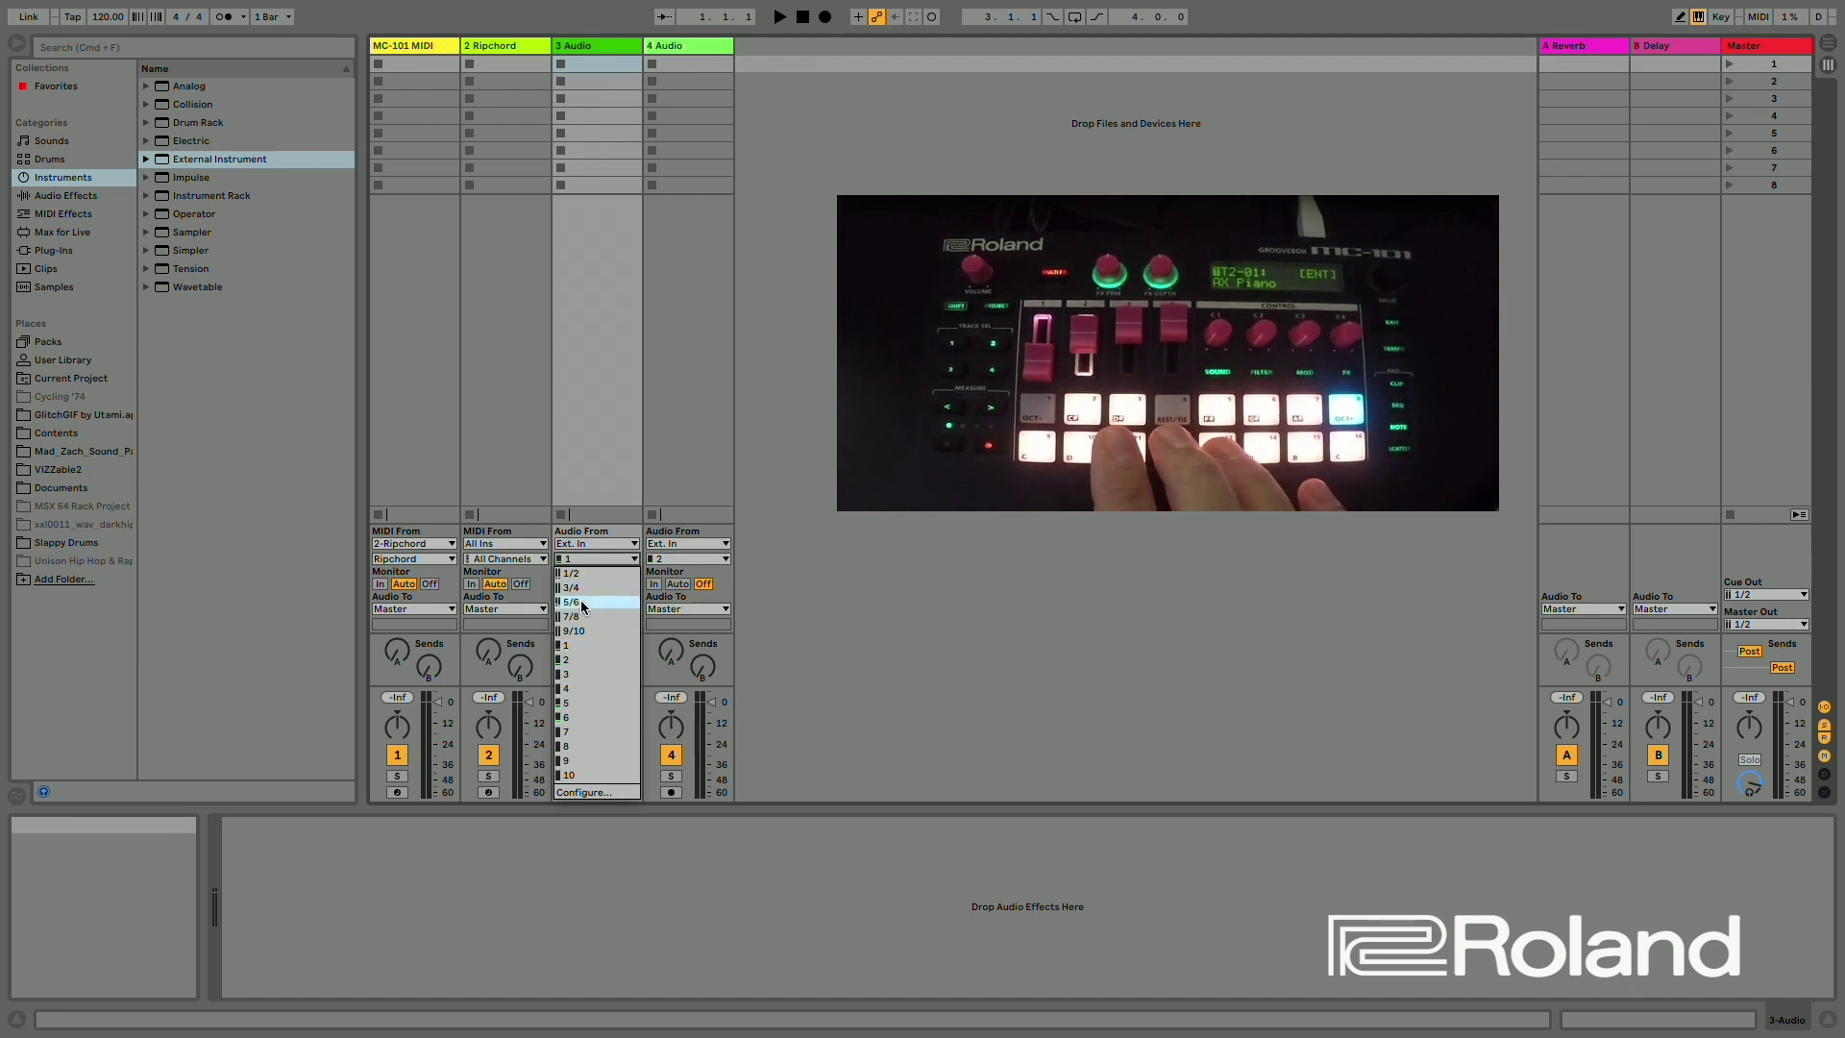
click(581, 602)
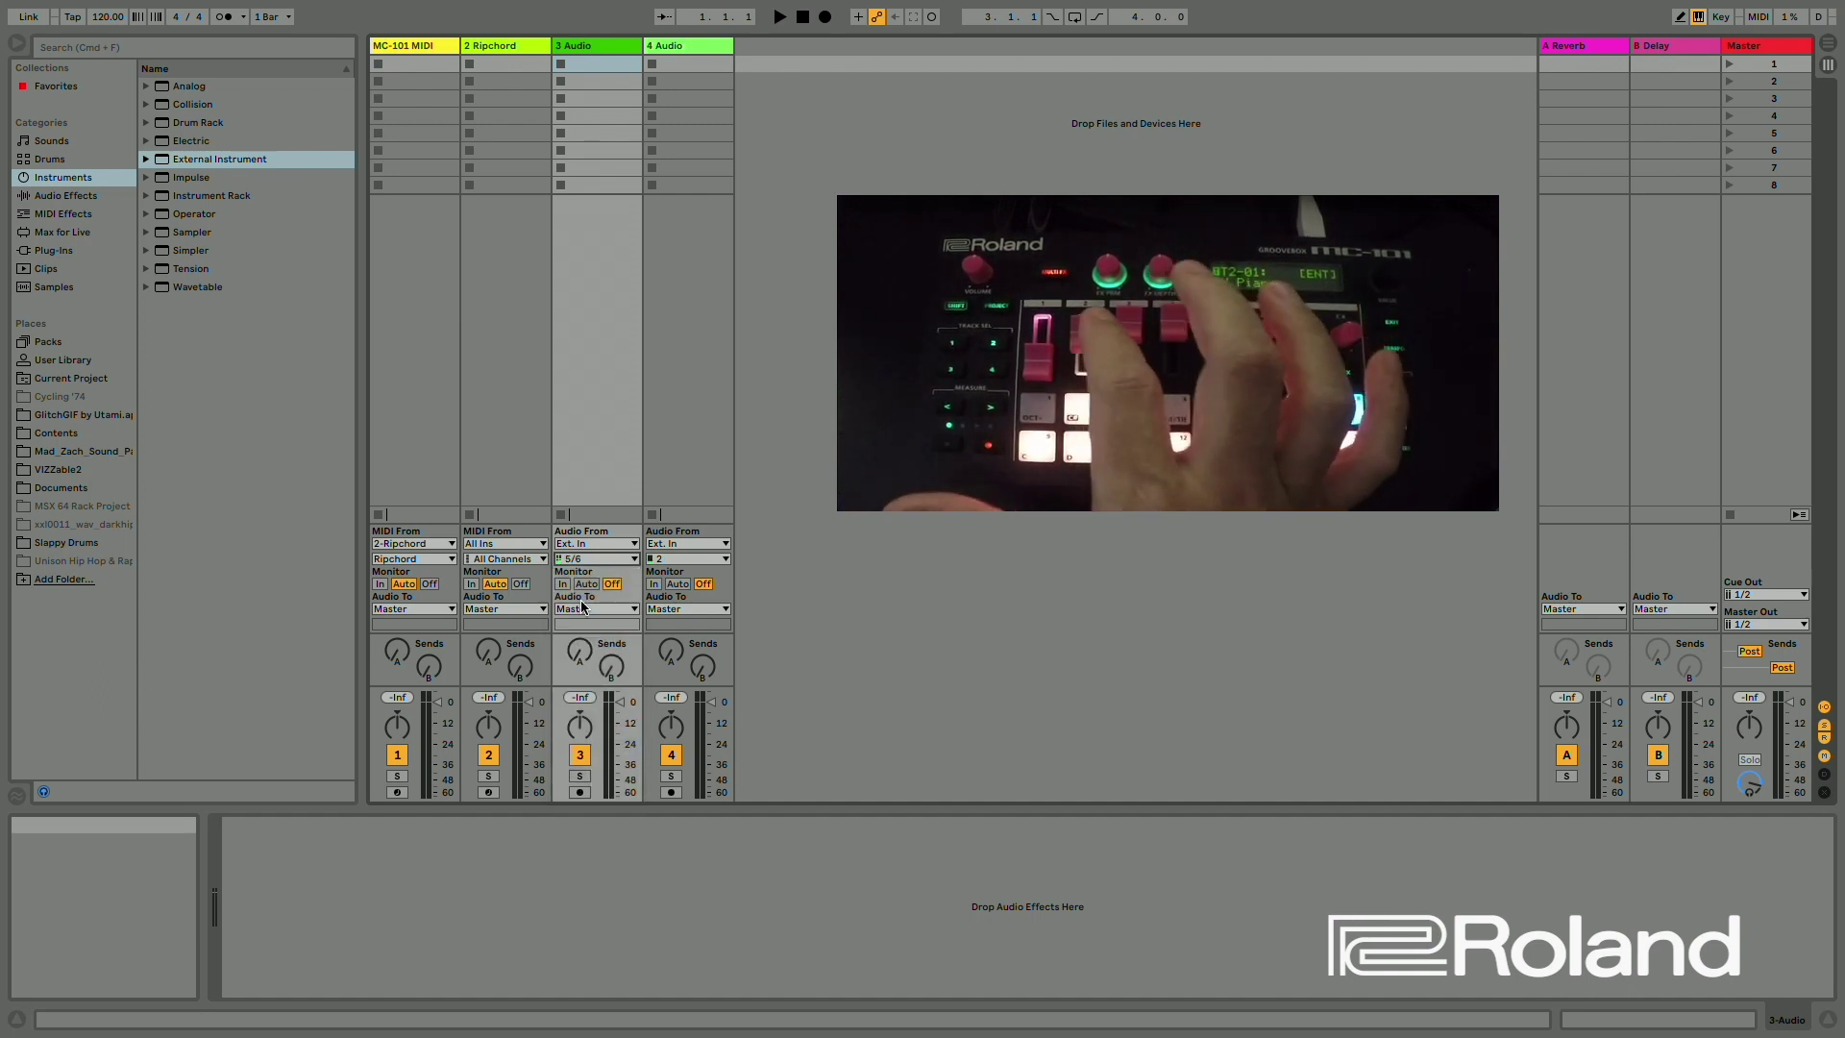
Rename the 3 Audio track to 'MC-101 T2'
click(596, 48)
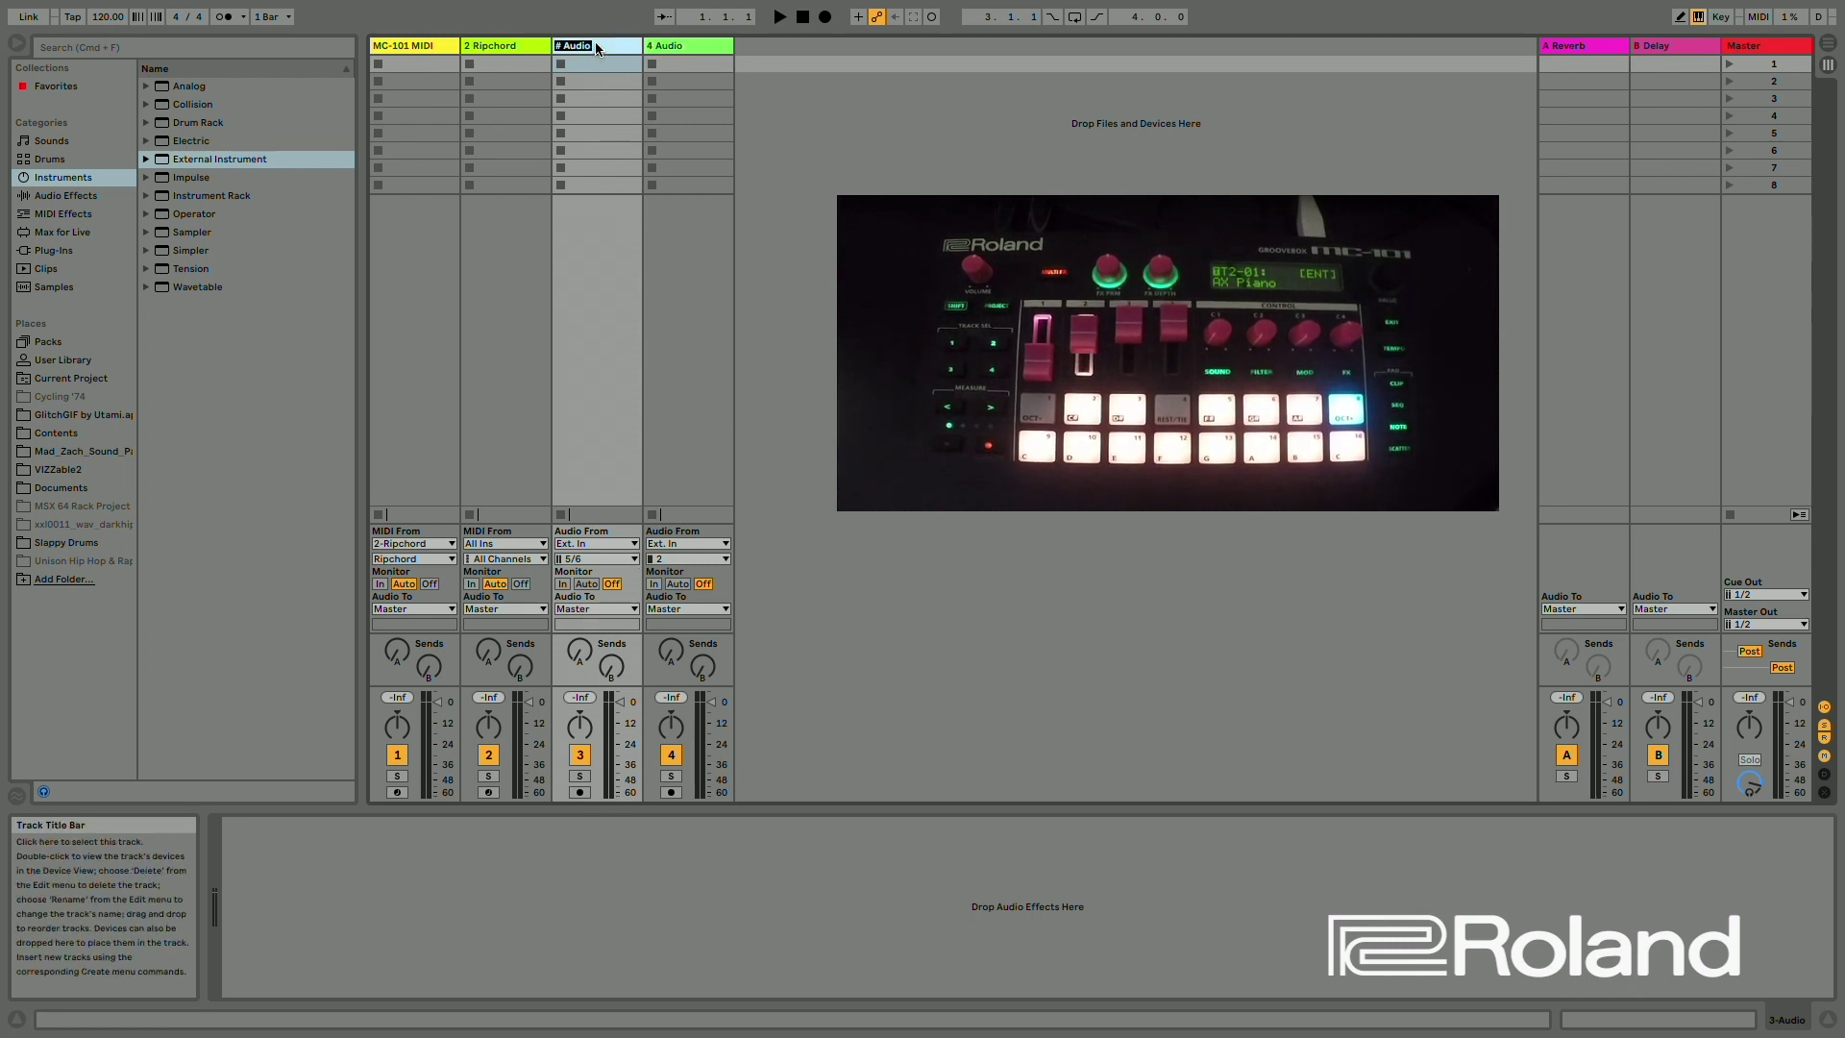
text(MC-101 T2)
key(Return)
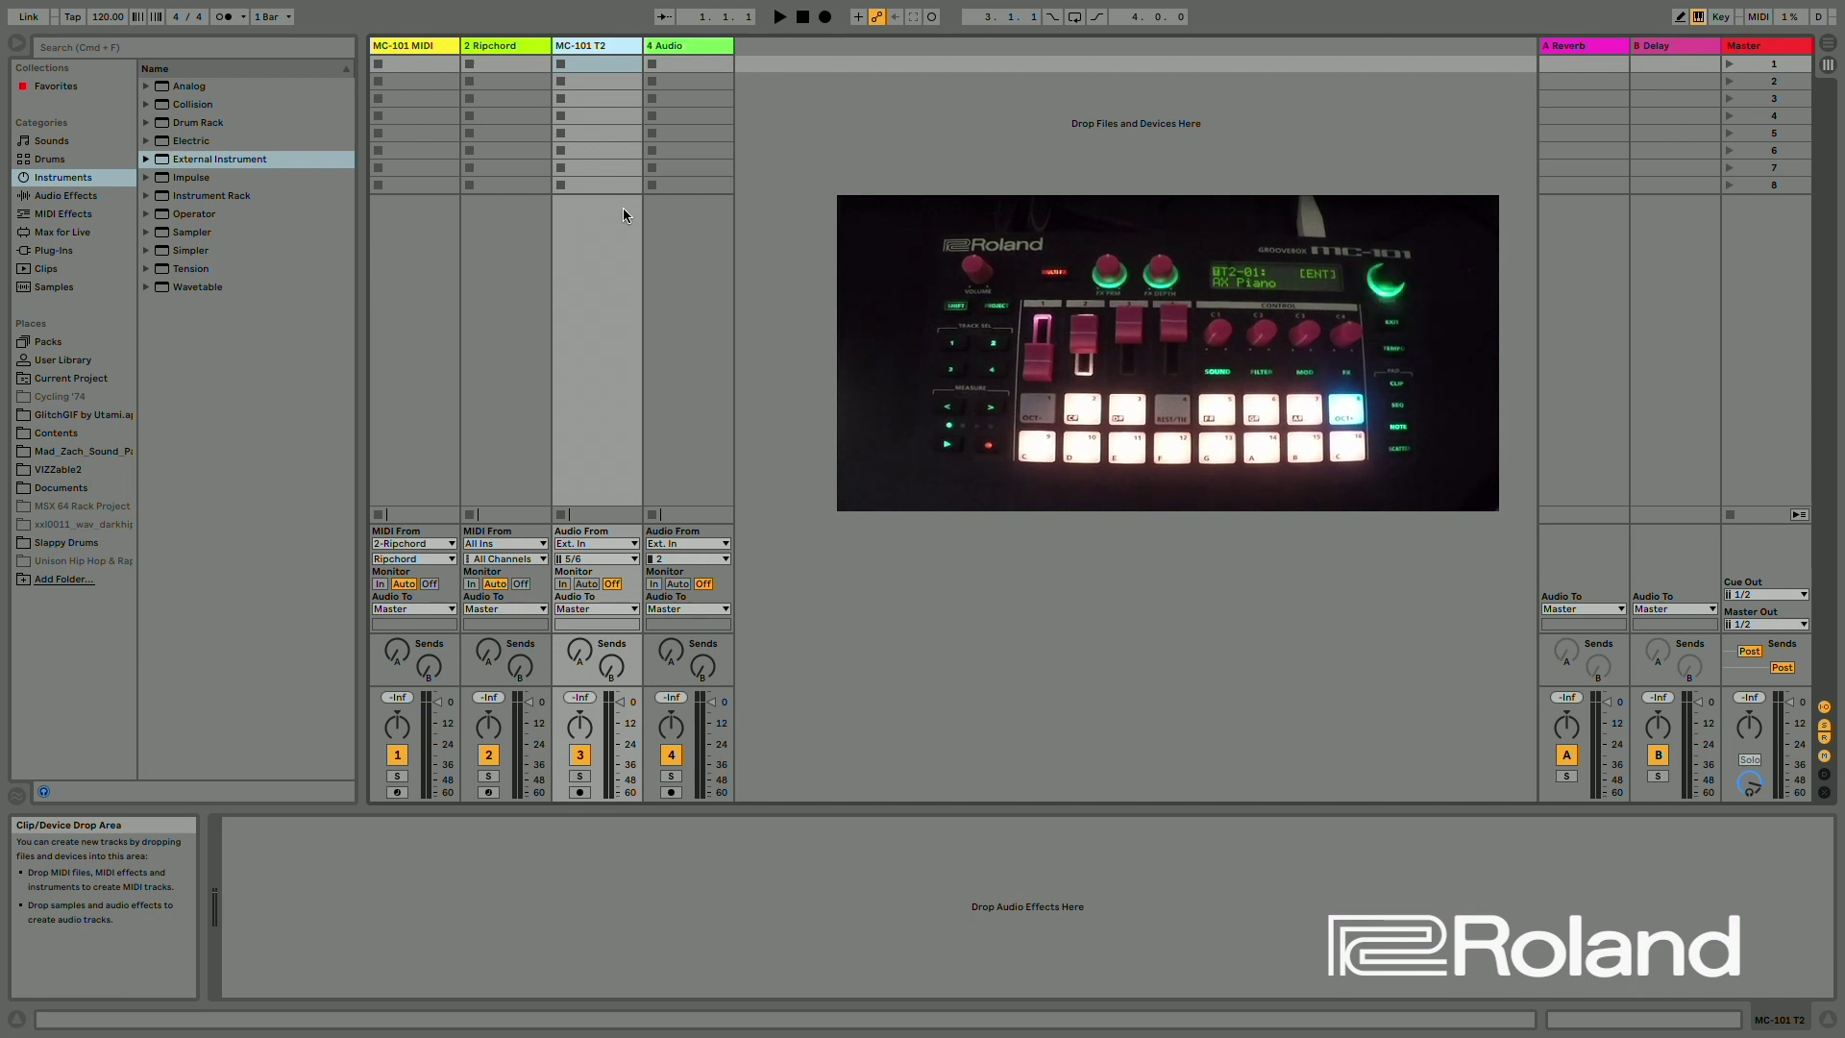
Arm the MC-101 MIDI, Ripchord and MC-101 T2 tracks for recording
click(397, 792)
click(488, 791)
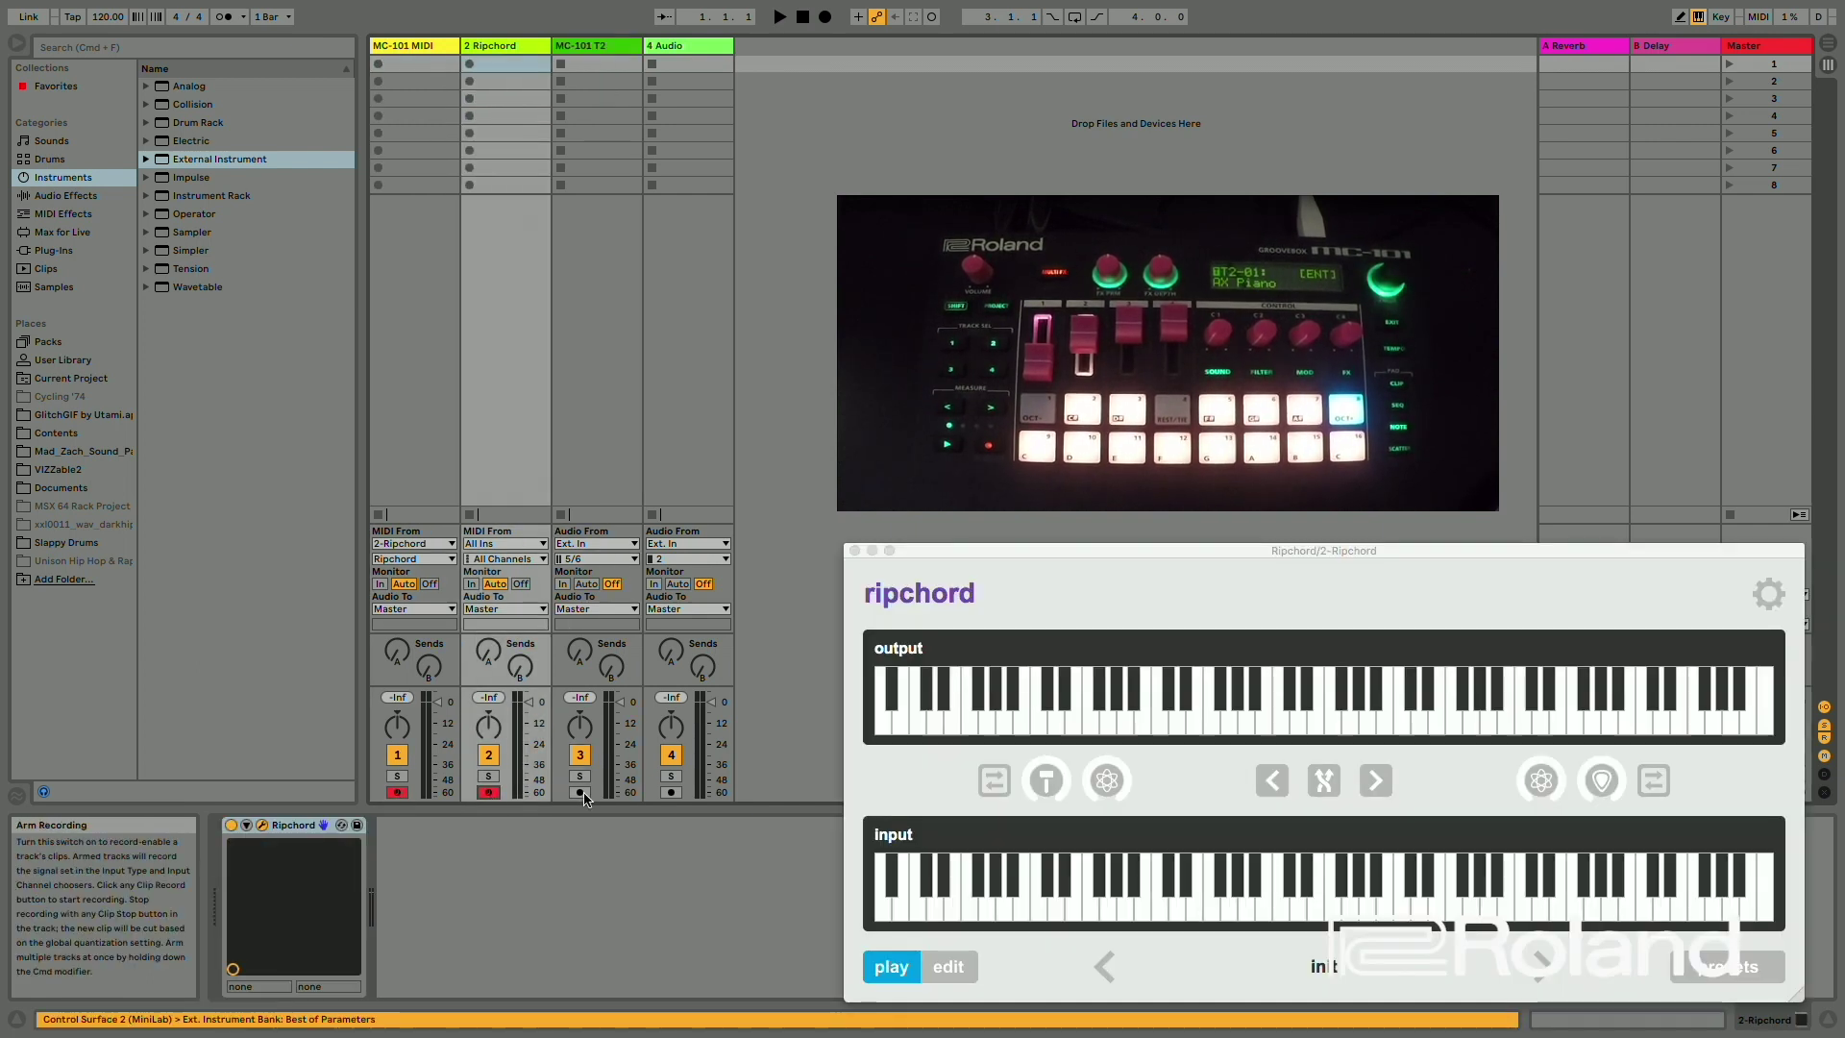
click(581, 792)
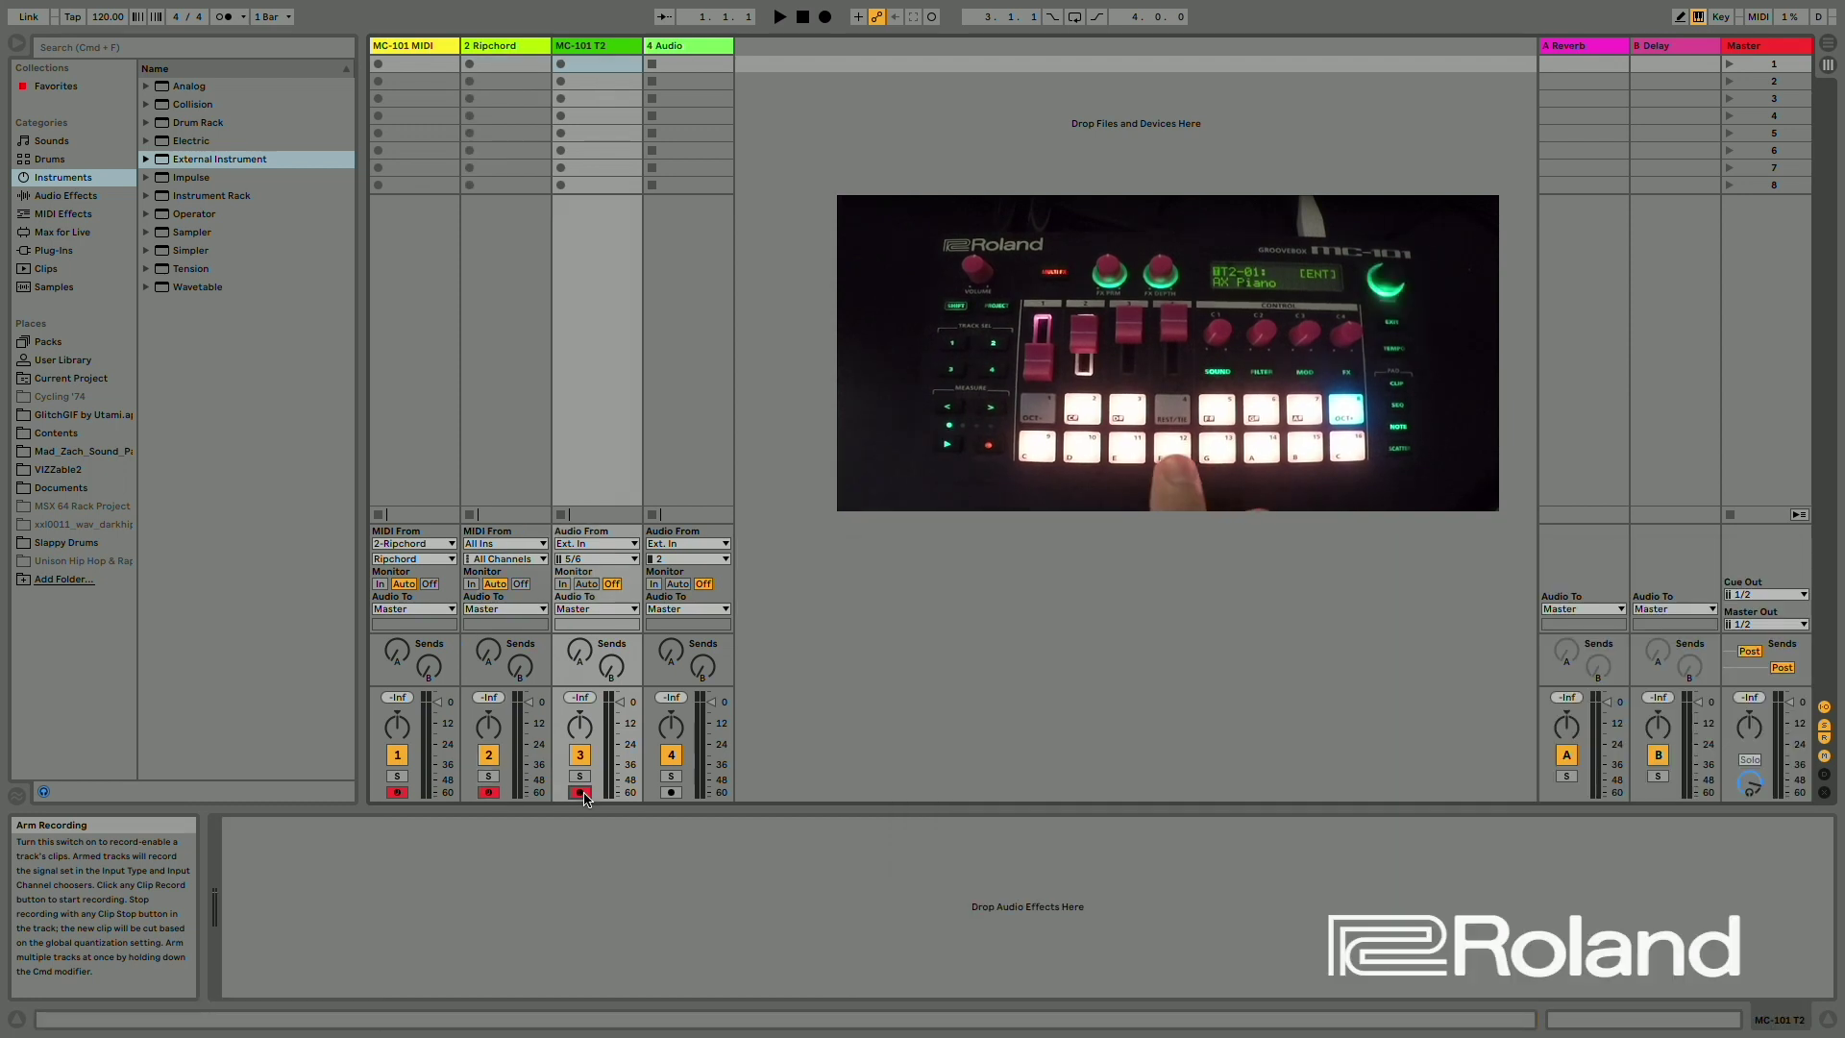
Show the Ripchord plug-in window from the 2 Ripchord track
mouse_move(3, 5)
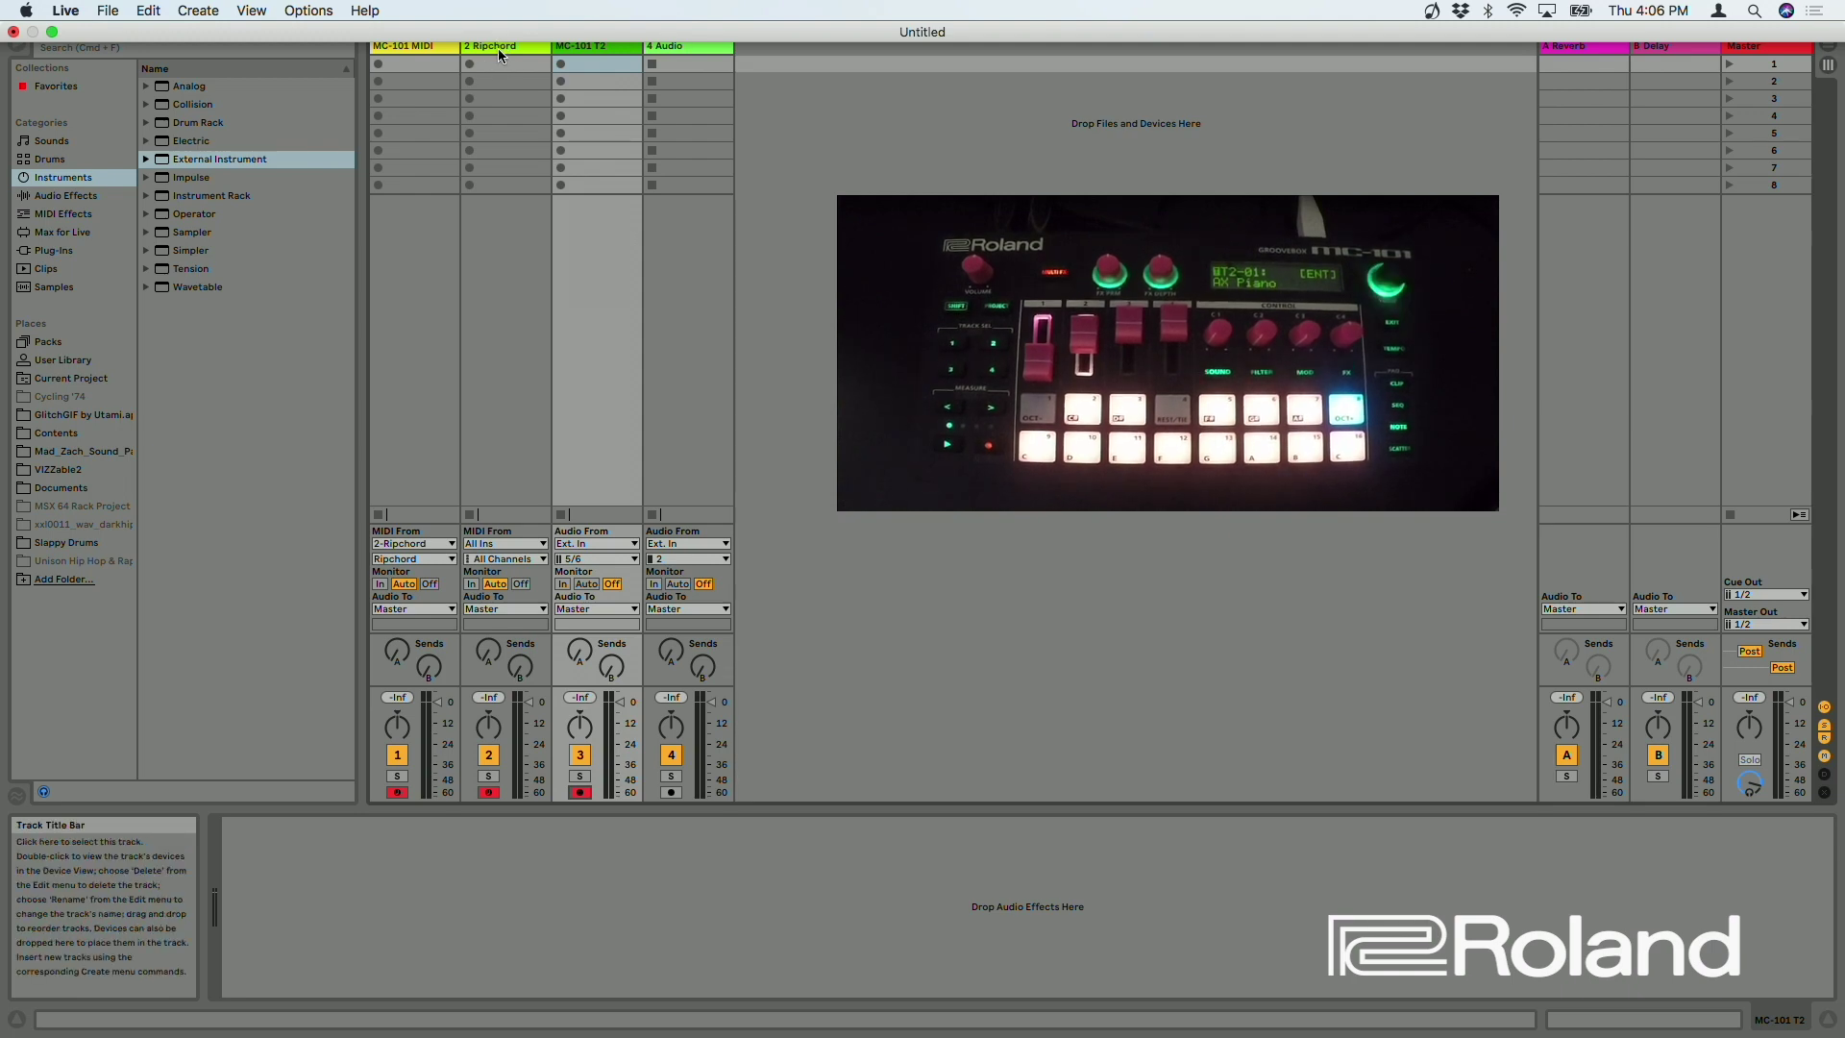
click(834, 171)
click(533, 54)
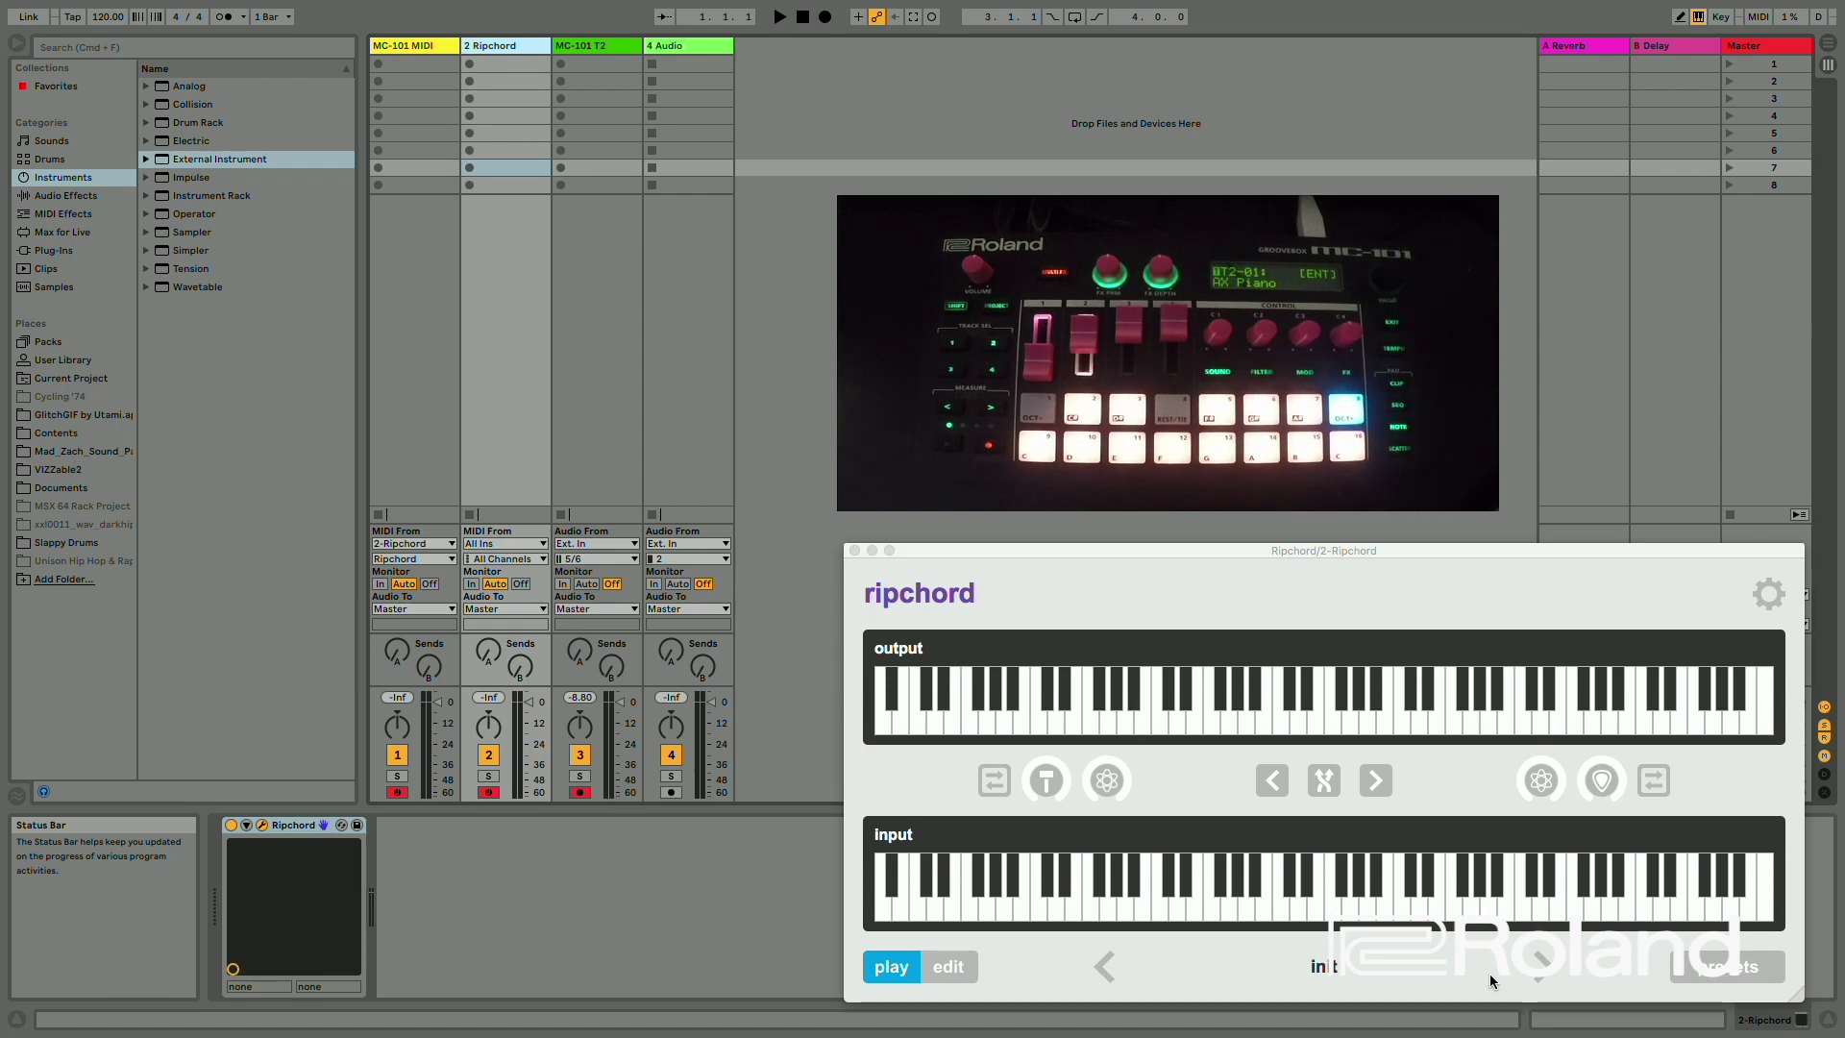
Pick the 'Bonus ~ Gravez Neo Soul Chords (No Key)' preset in Ripchord's preset browser
click(1537, 973)
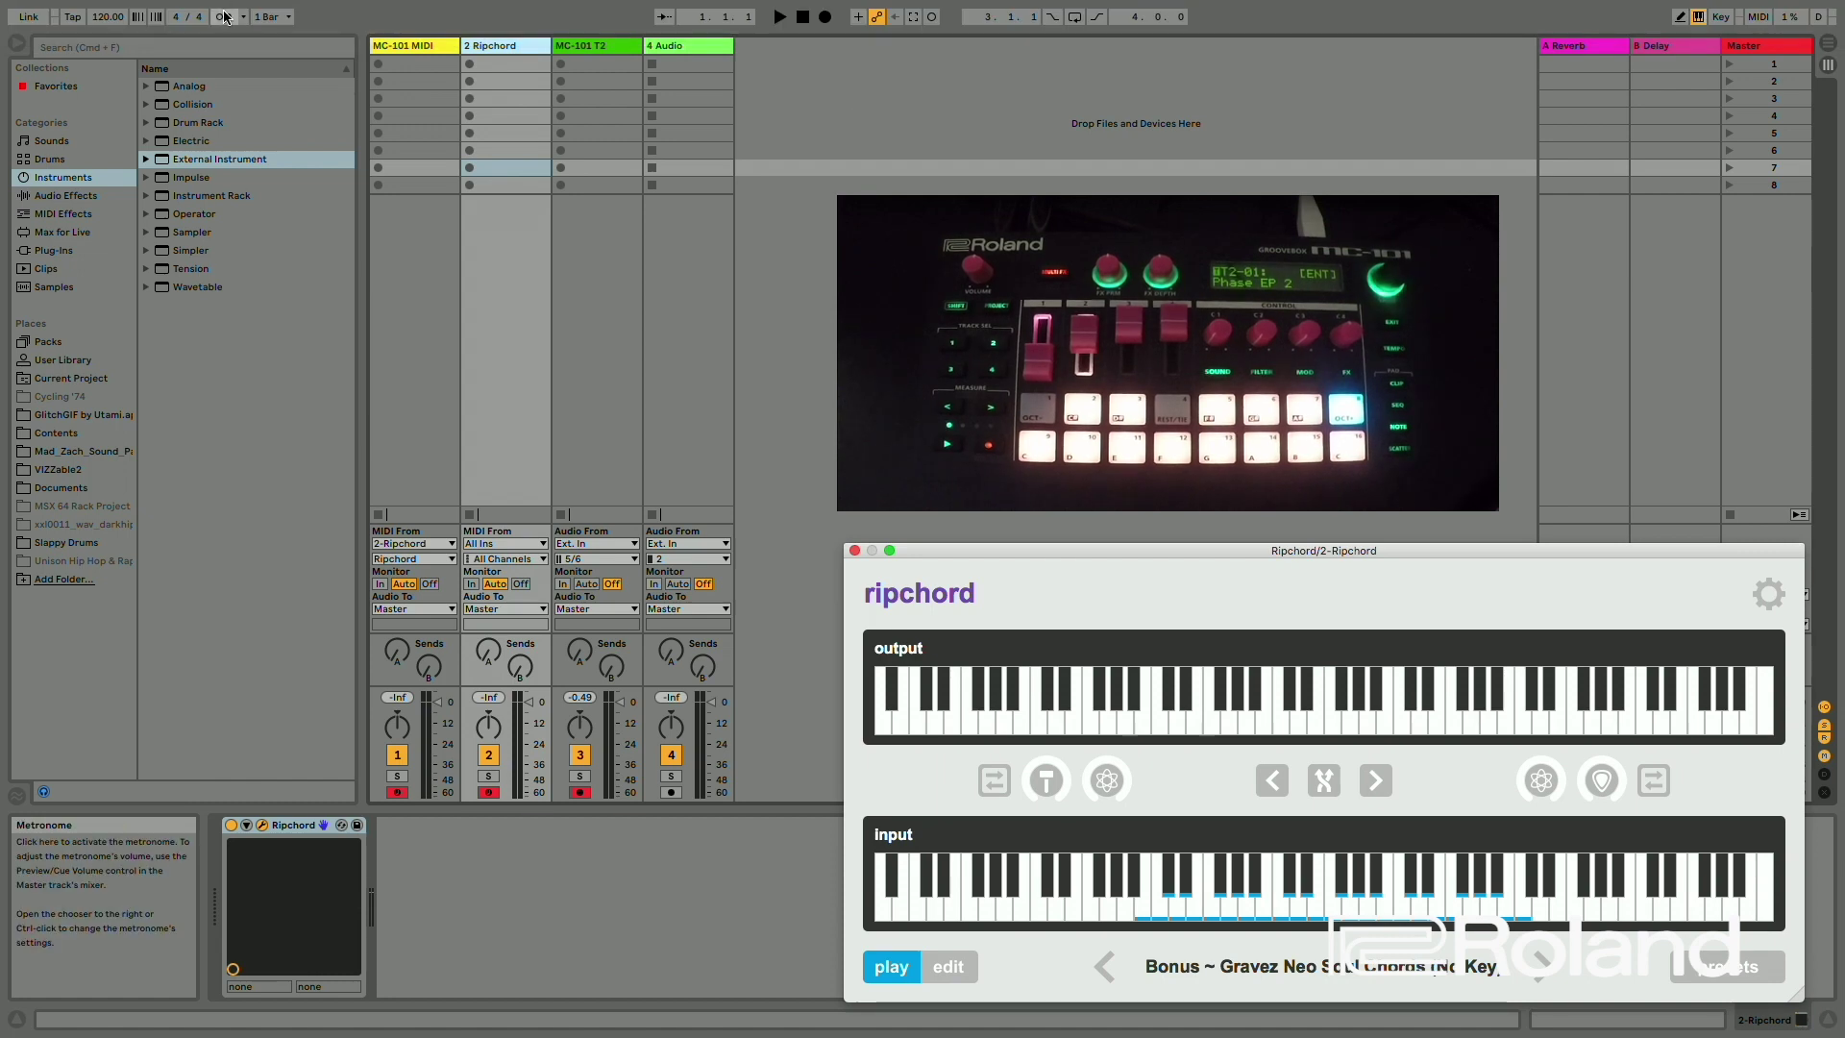
Launch scene 1 to record, and lower the Master volume
click(1728, 65)
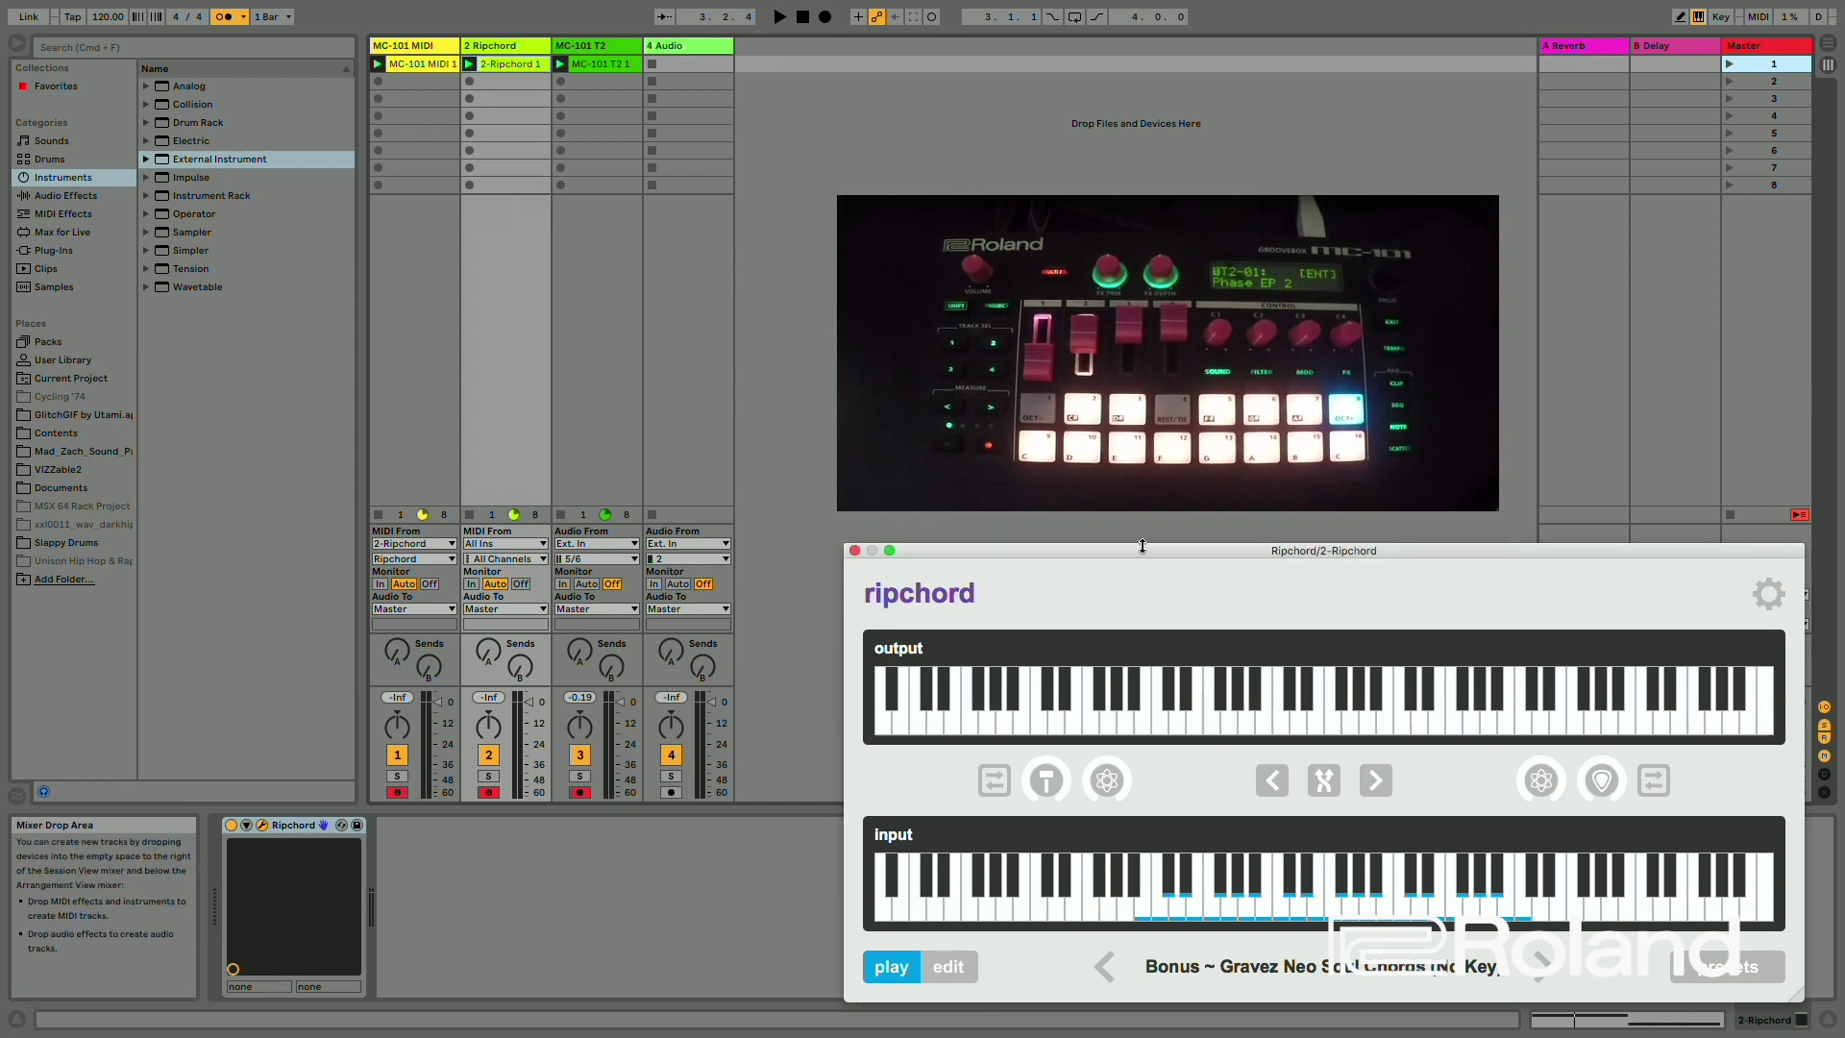
drag(1139, 550, 1004, 554)
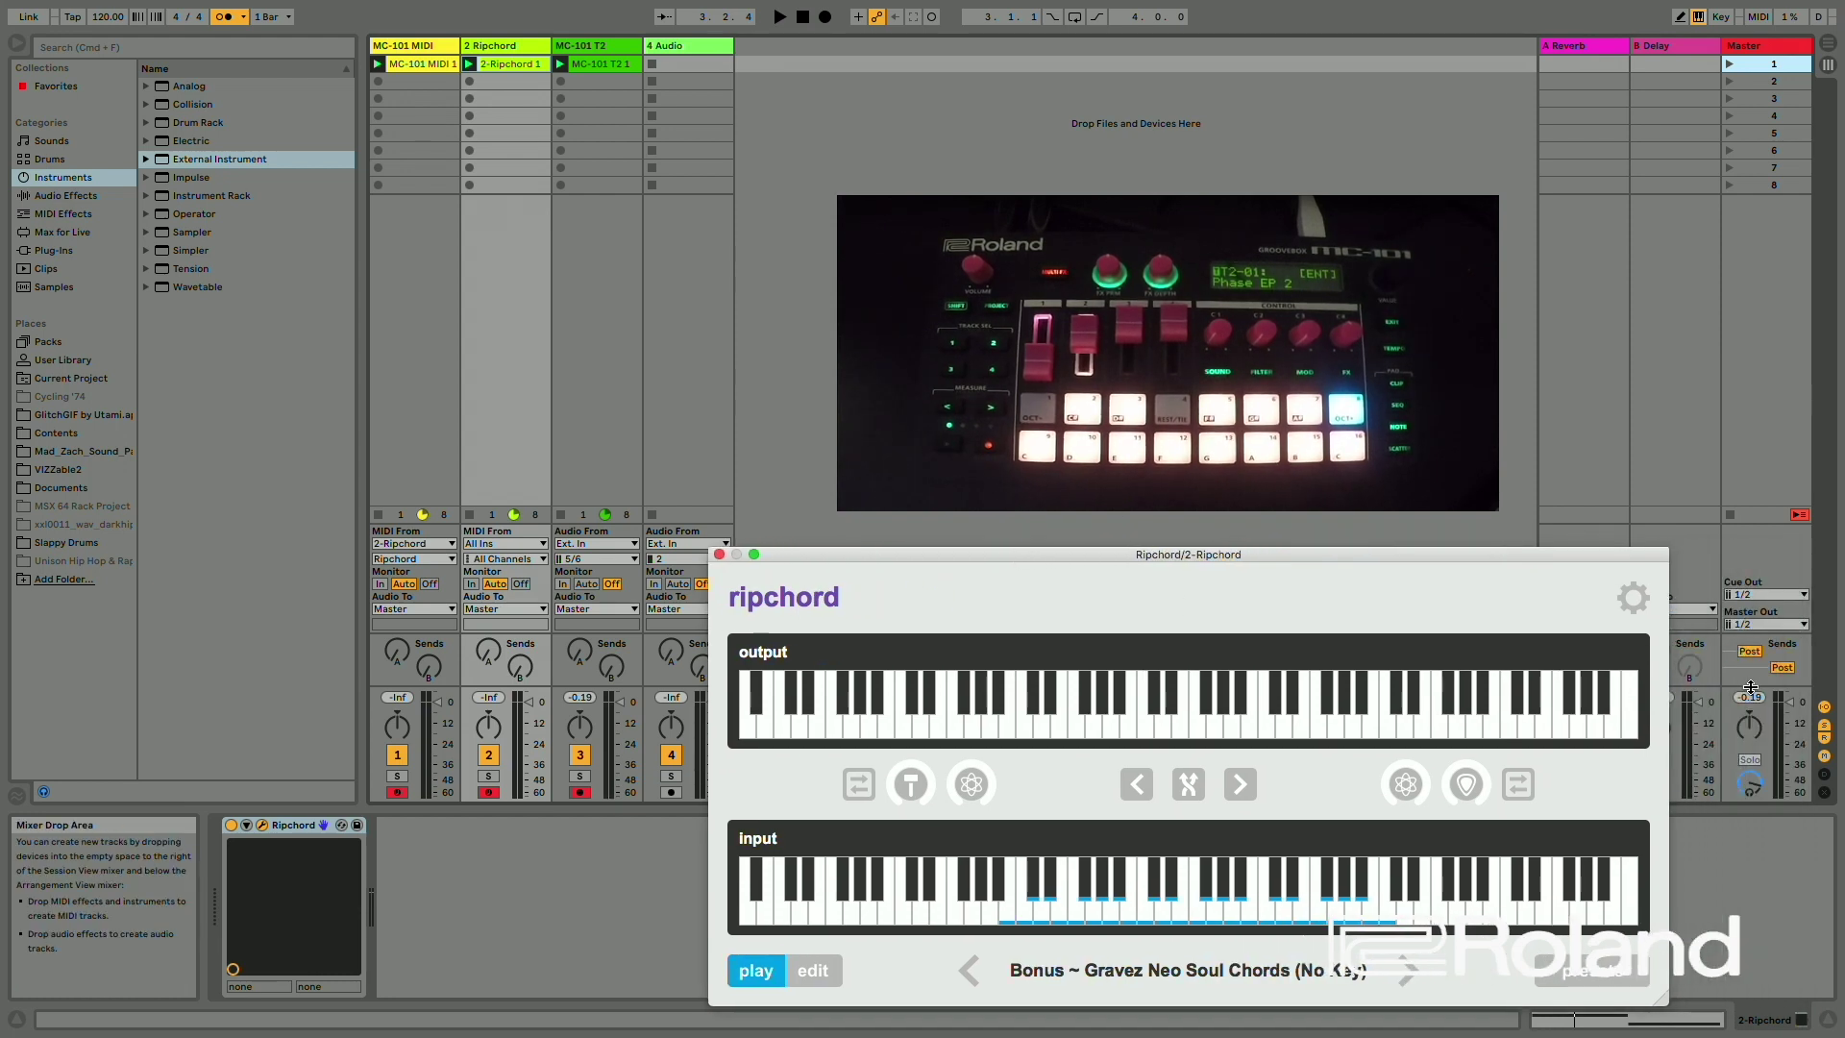
click(1789, 715)
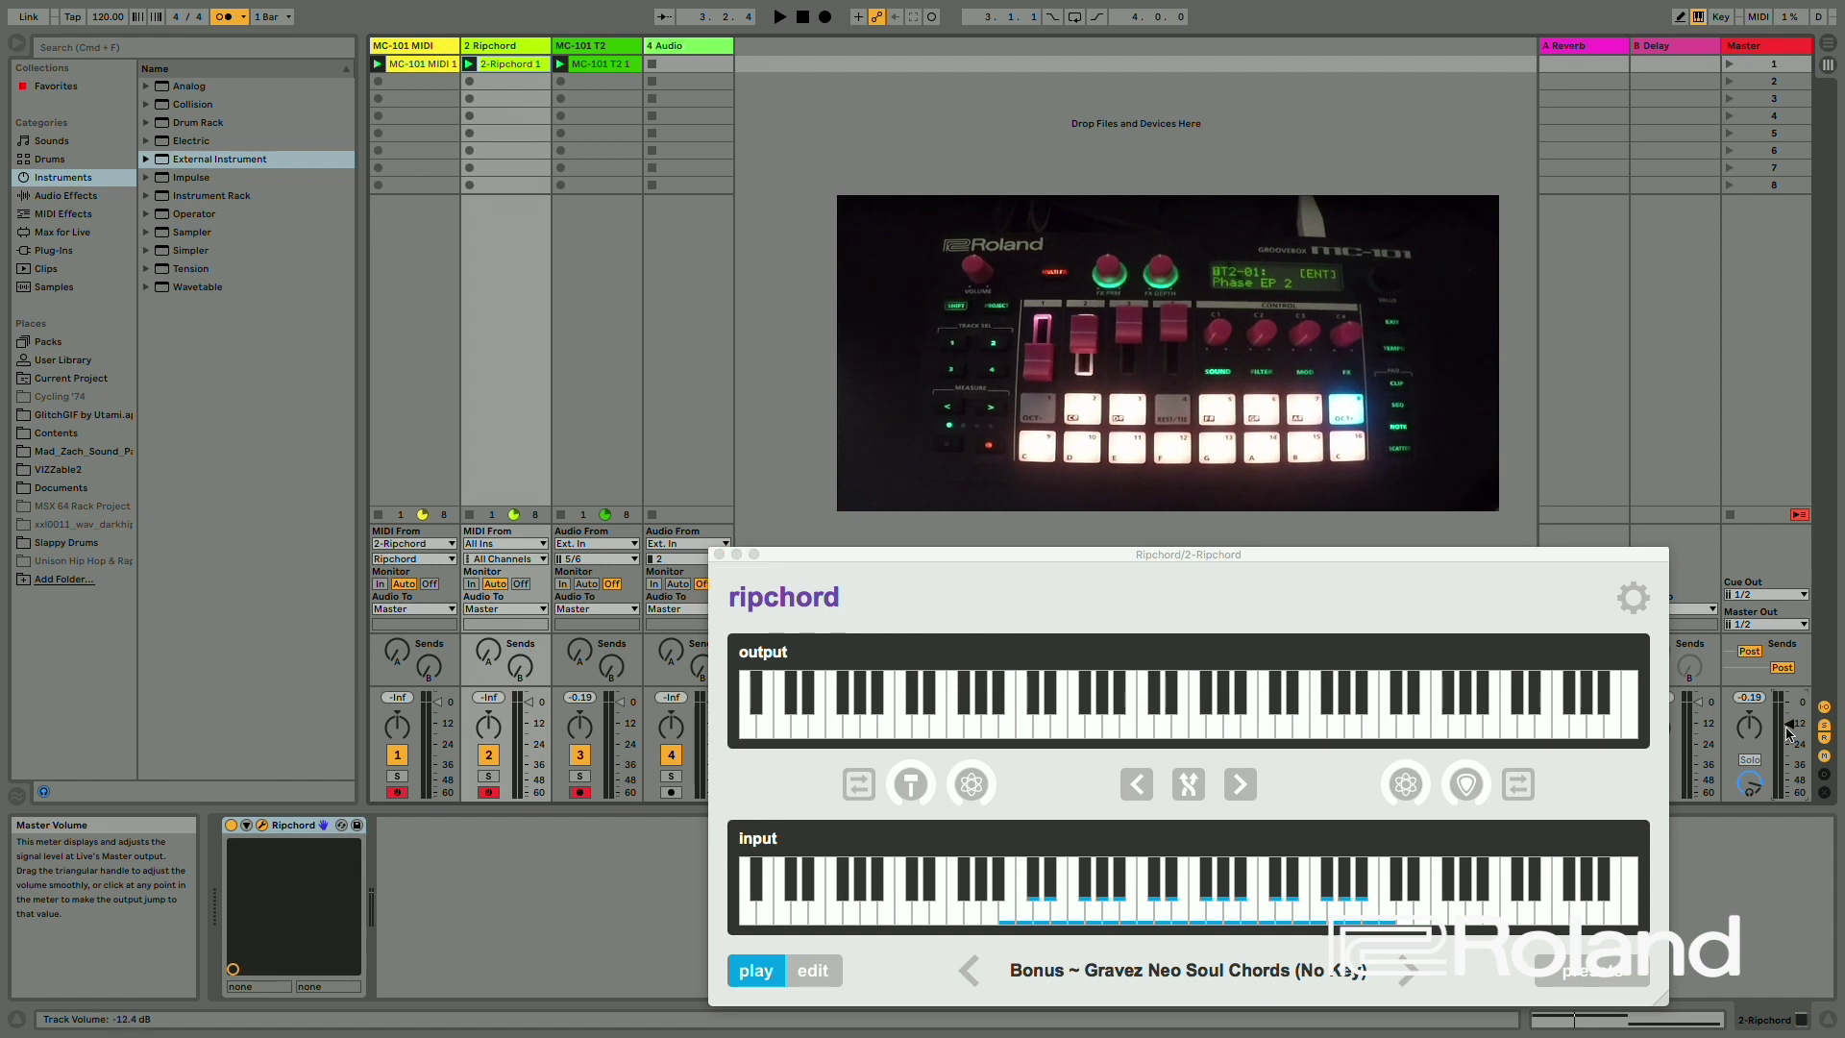
drag(1241, 556, 1323, 552)
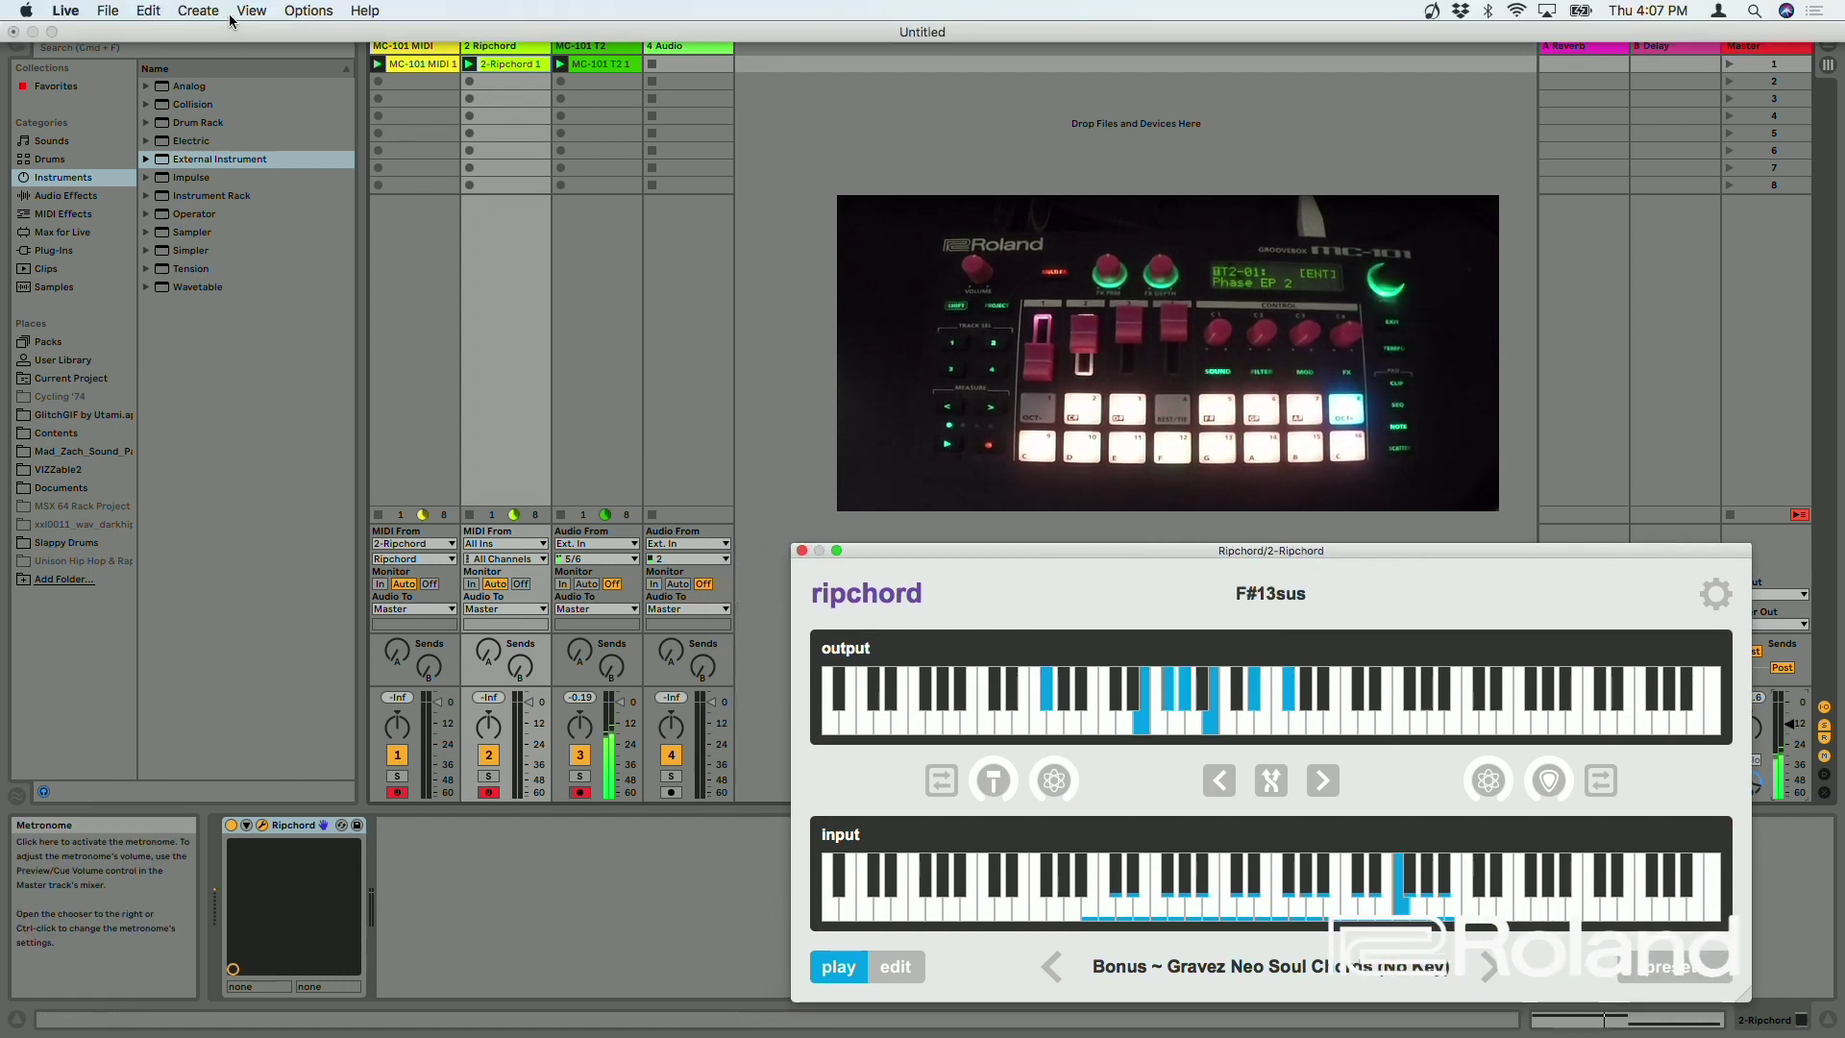
Turn the metronome off, close Ripchord, and open the recorded MC-101 T2 1 audio clip
click(230, 17)
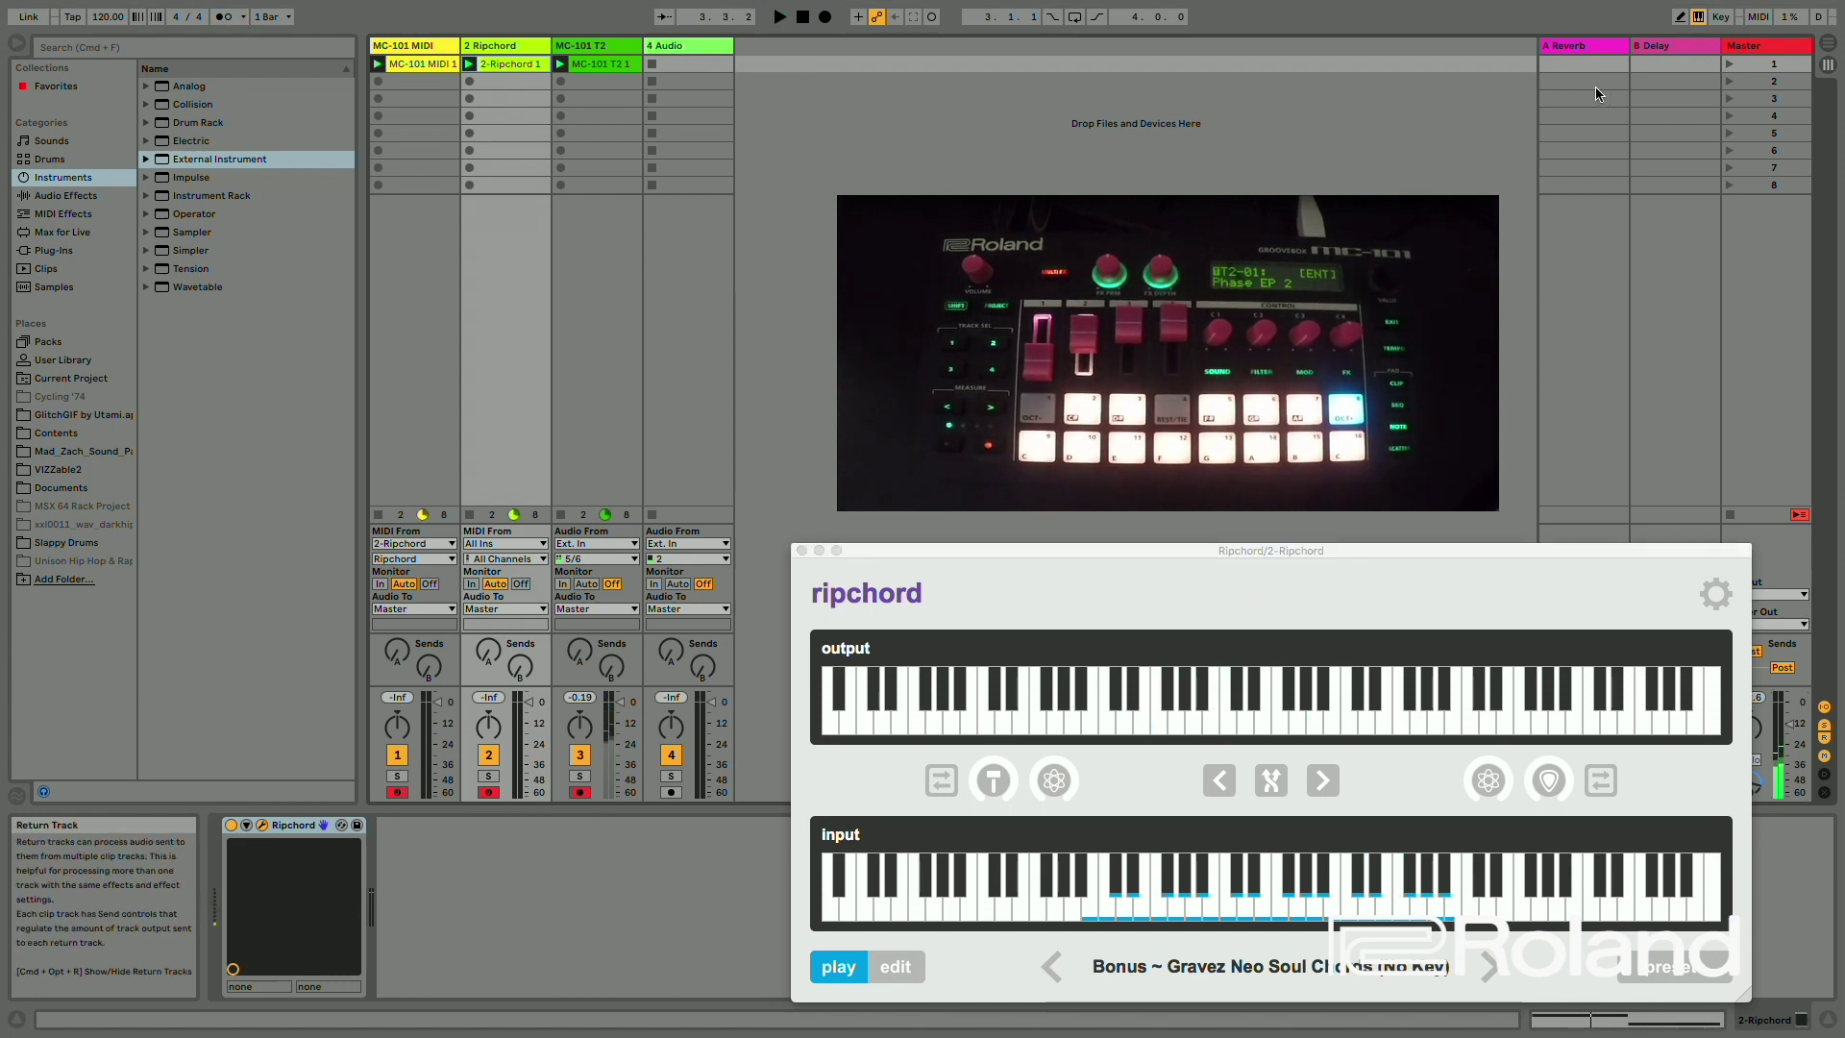
mouse_move(448, 55)
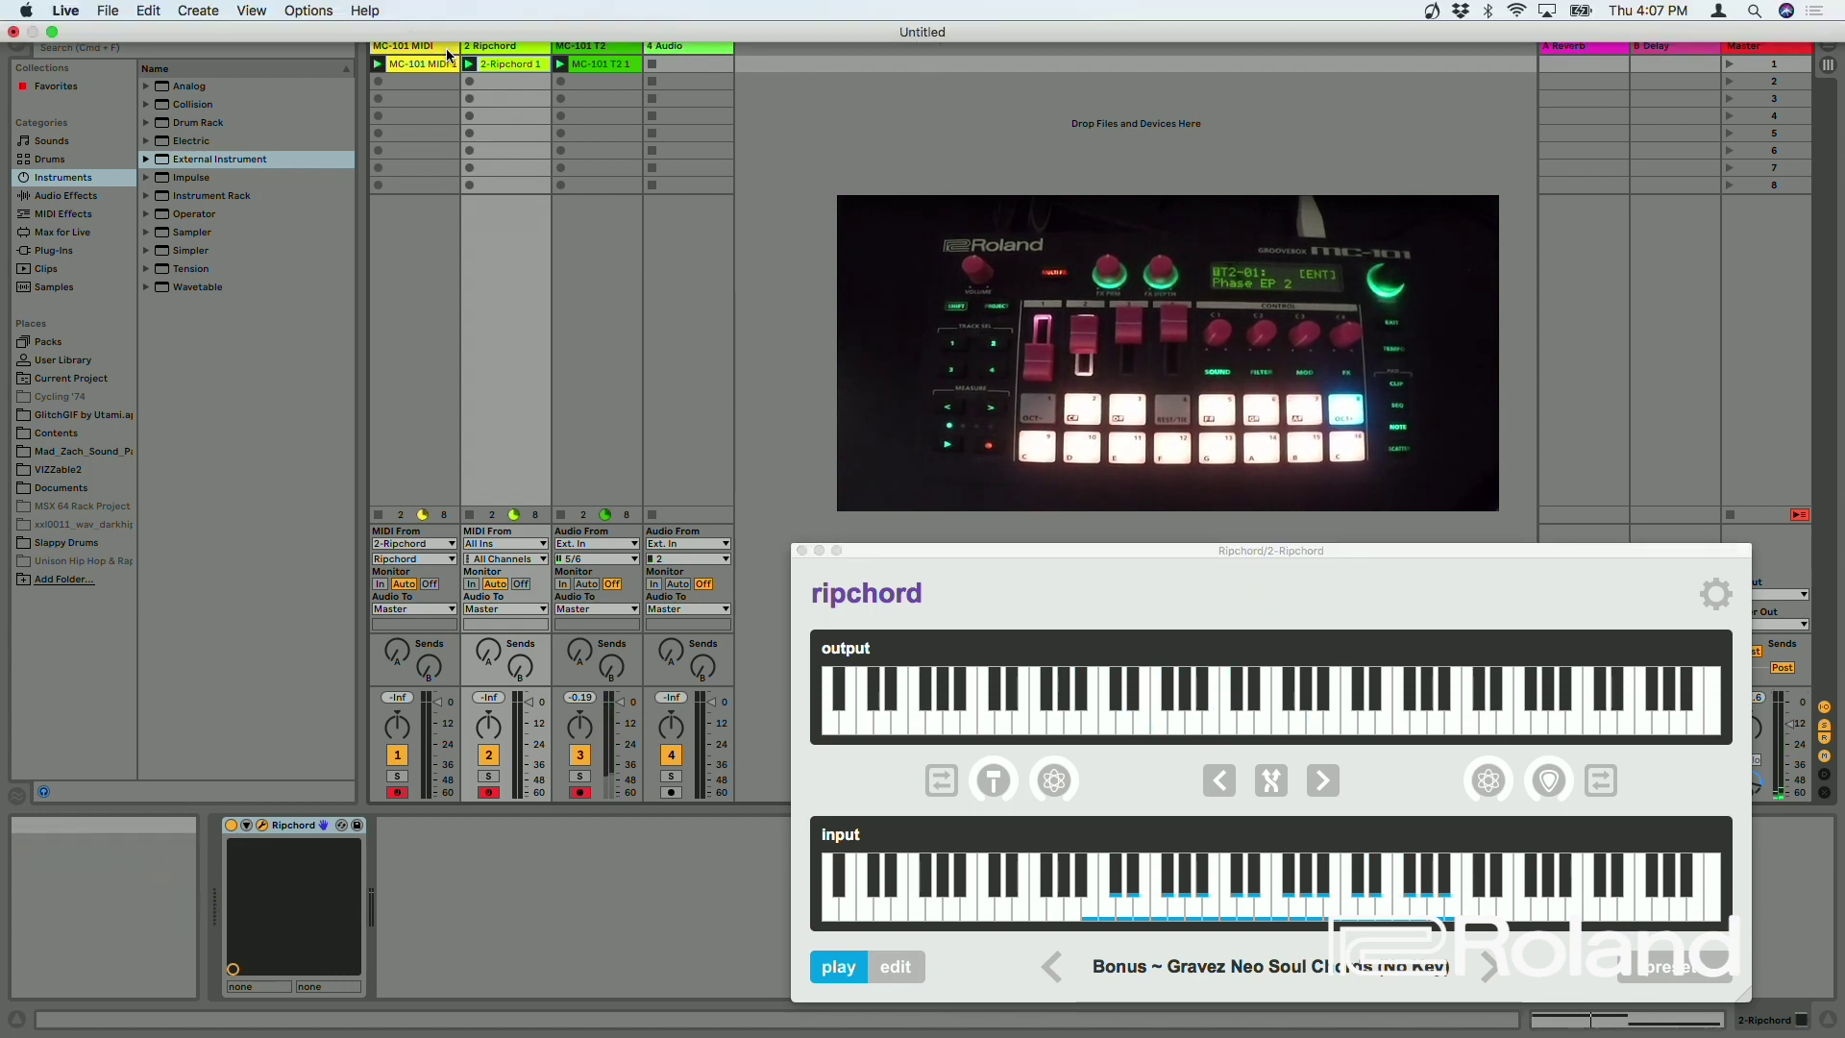
click(598, 63)
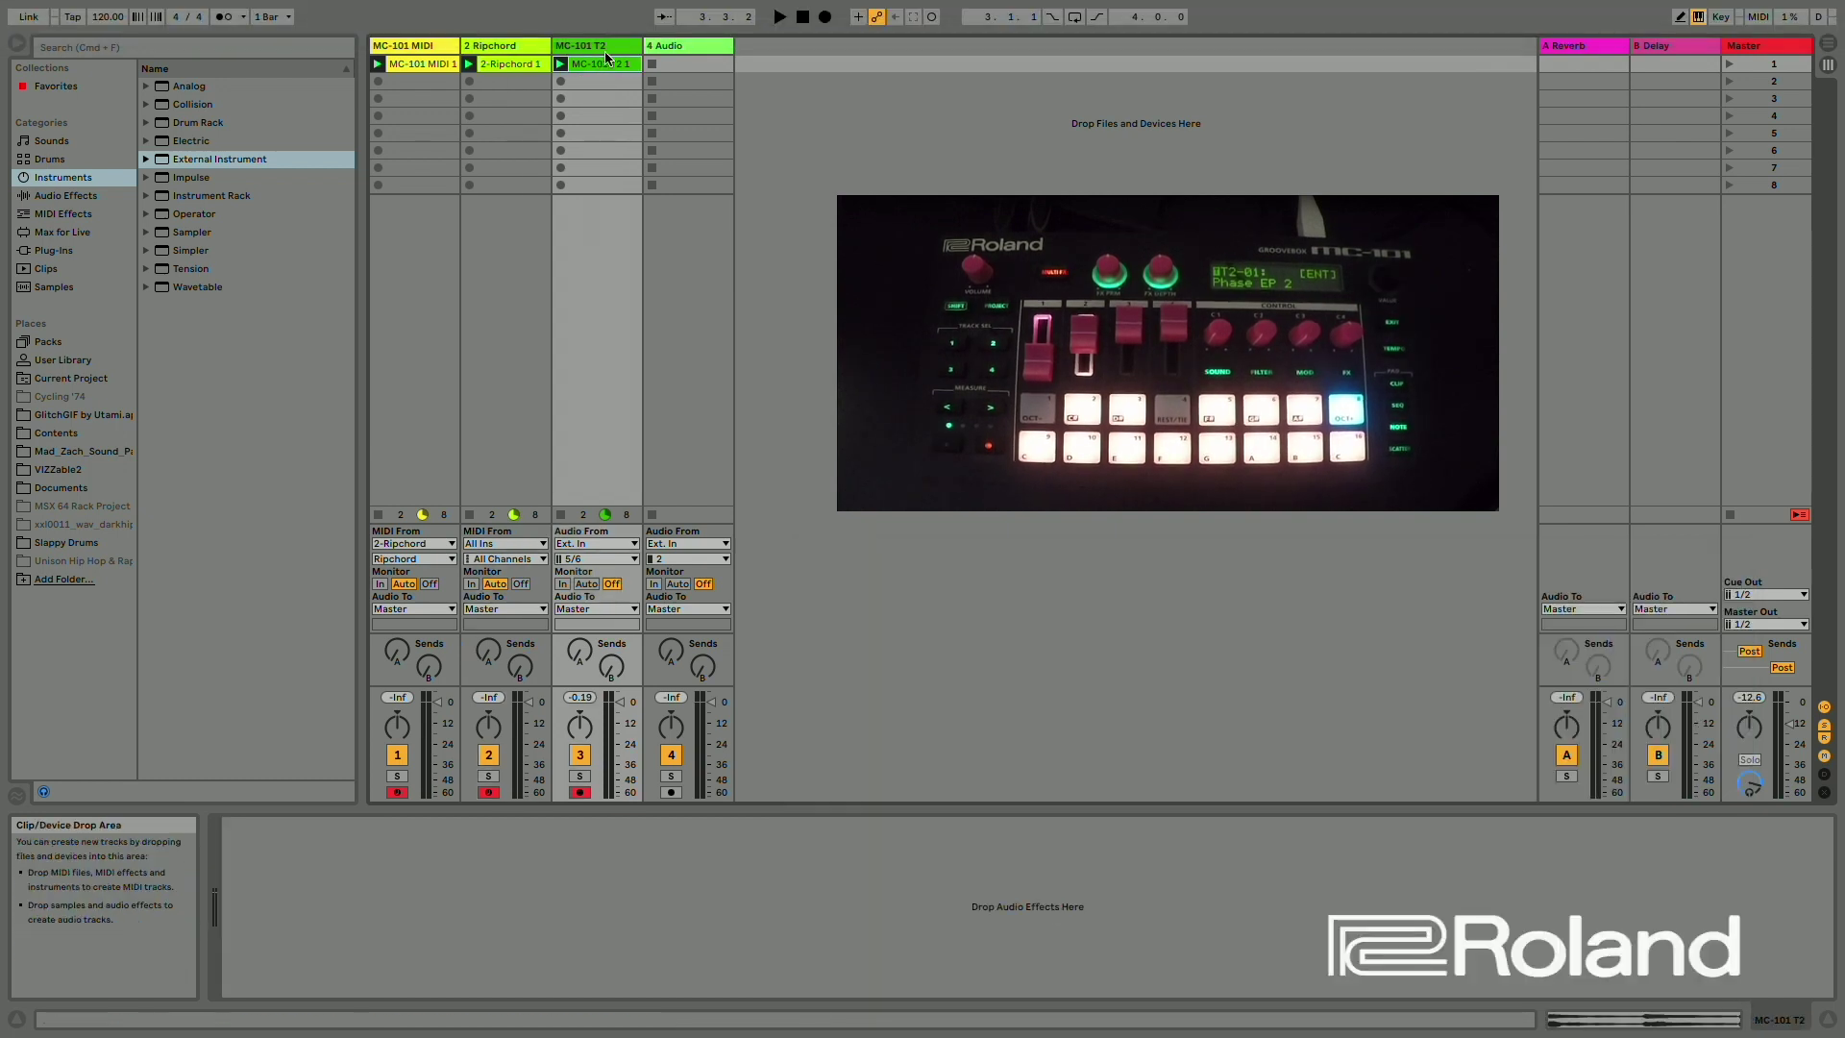
double_click(598, 63)
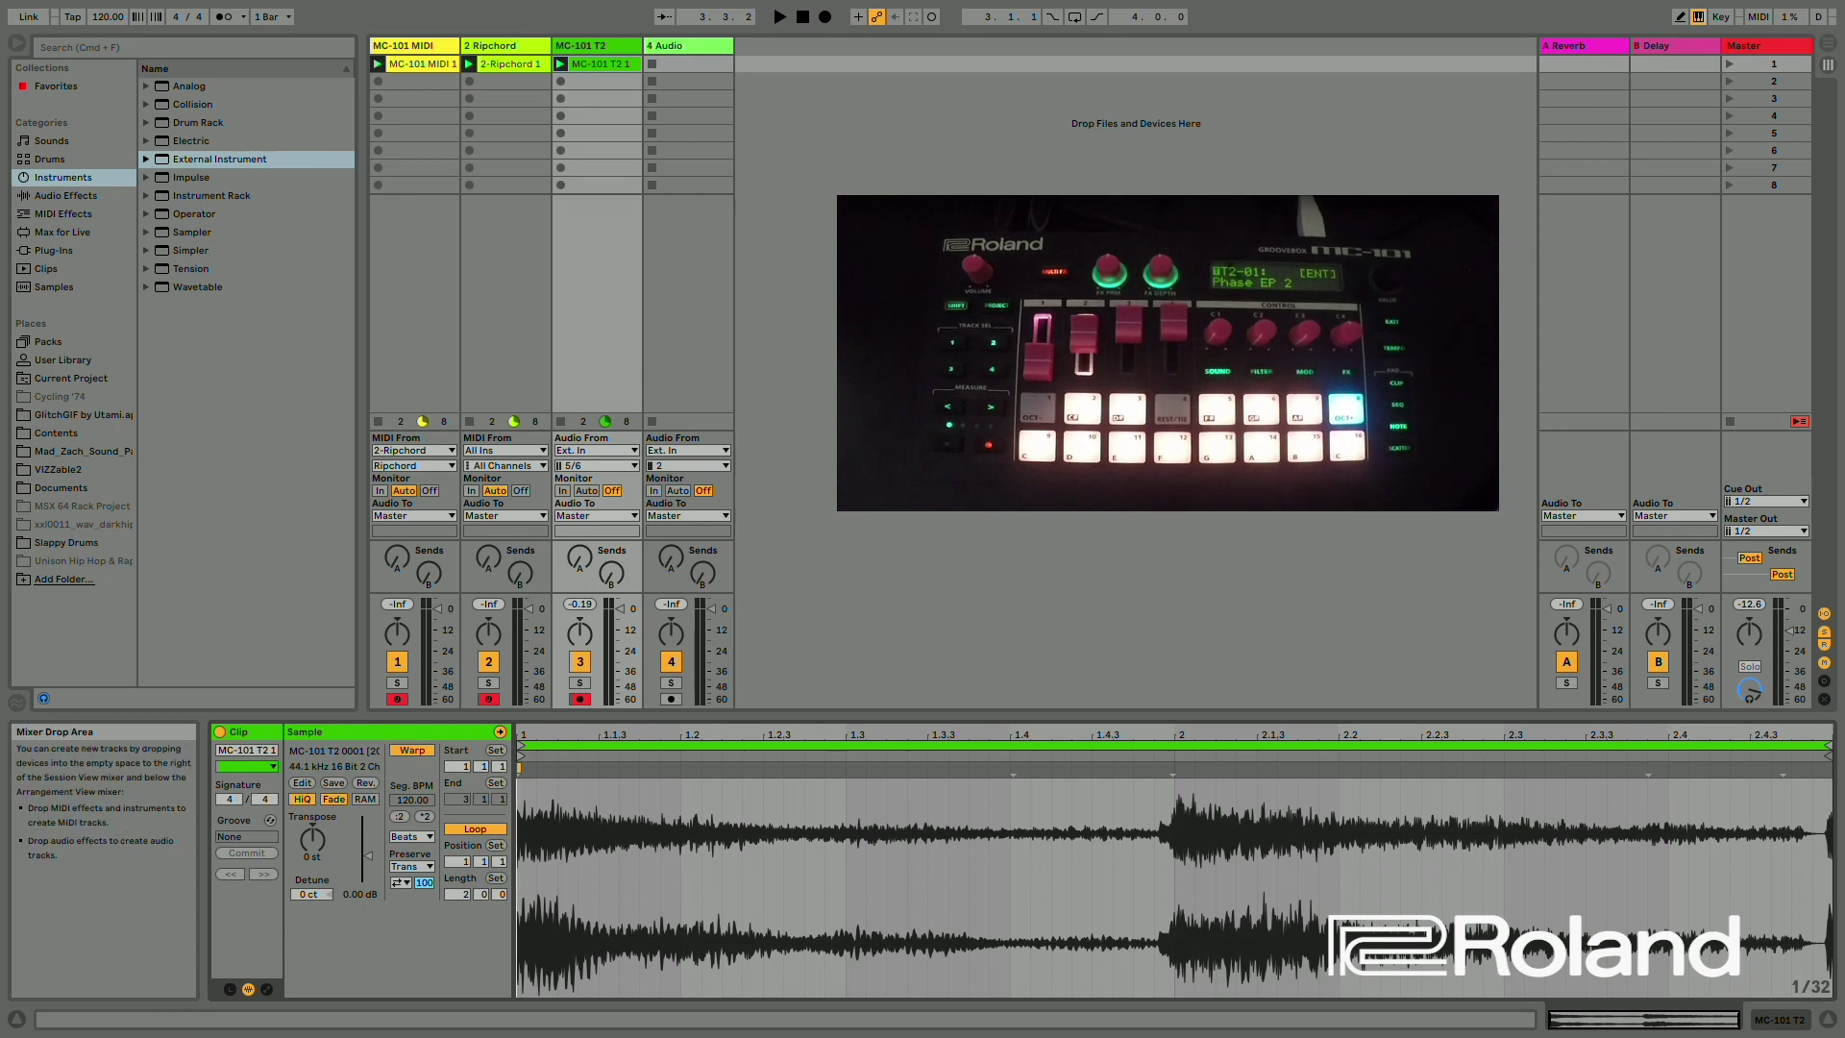
View the 2-Ripchord 1 and MC-101 MIDI 1 clips, then bring up MC-101 MIDI 1's context menu
click(531, 65)
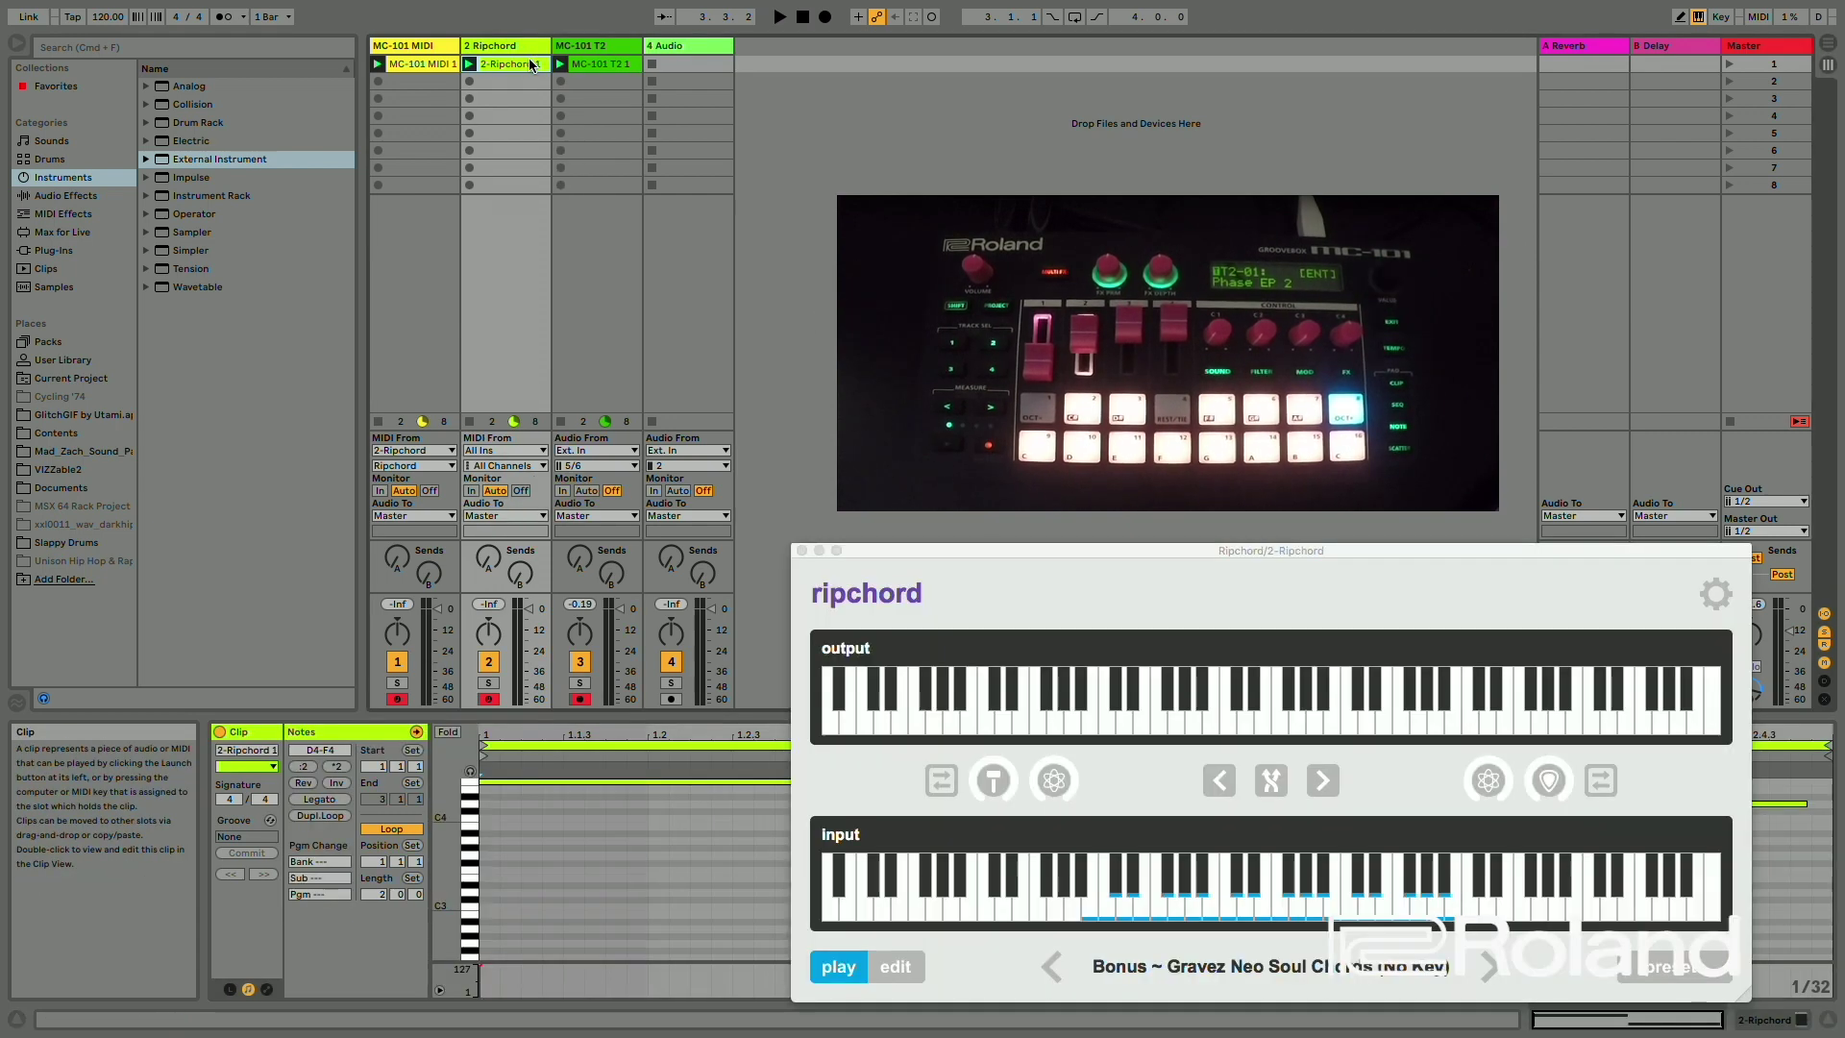
click(802, 551)
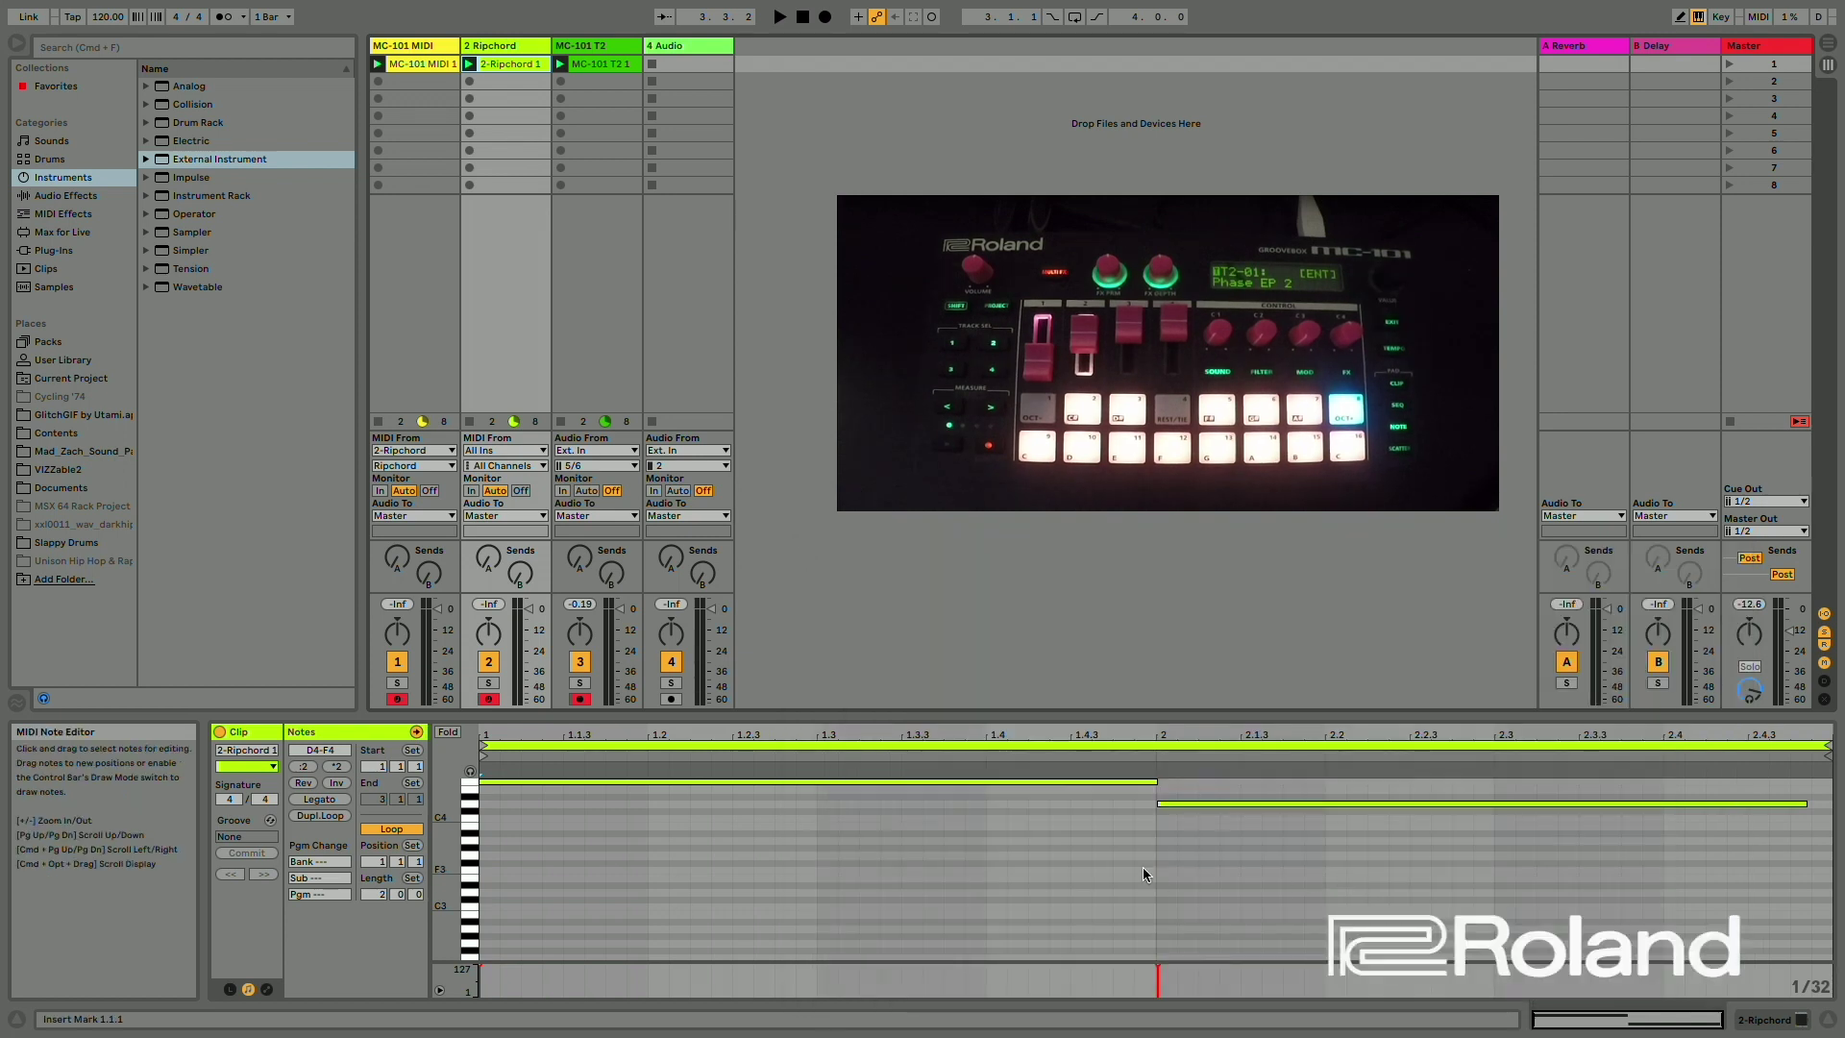
click(435, 64)
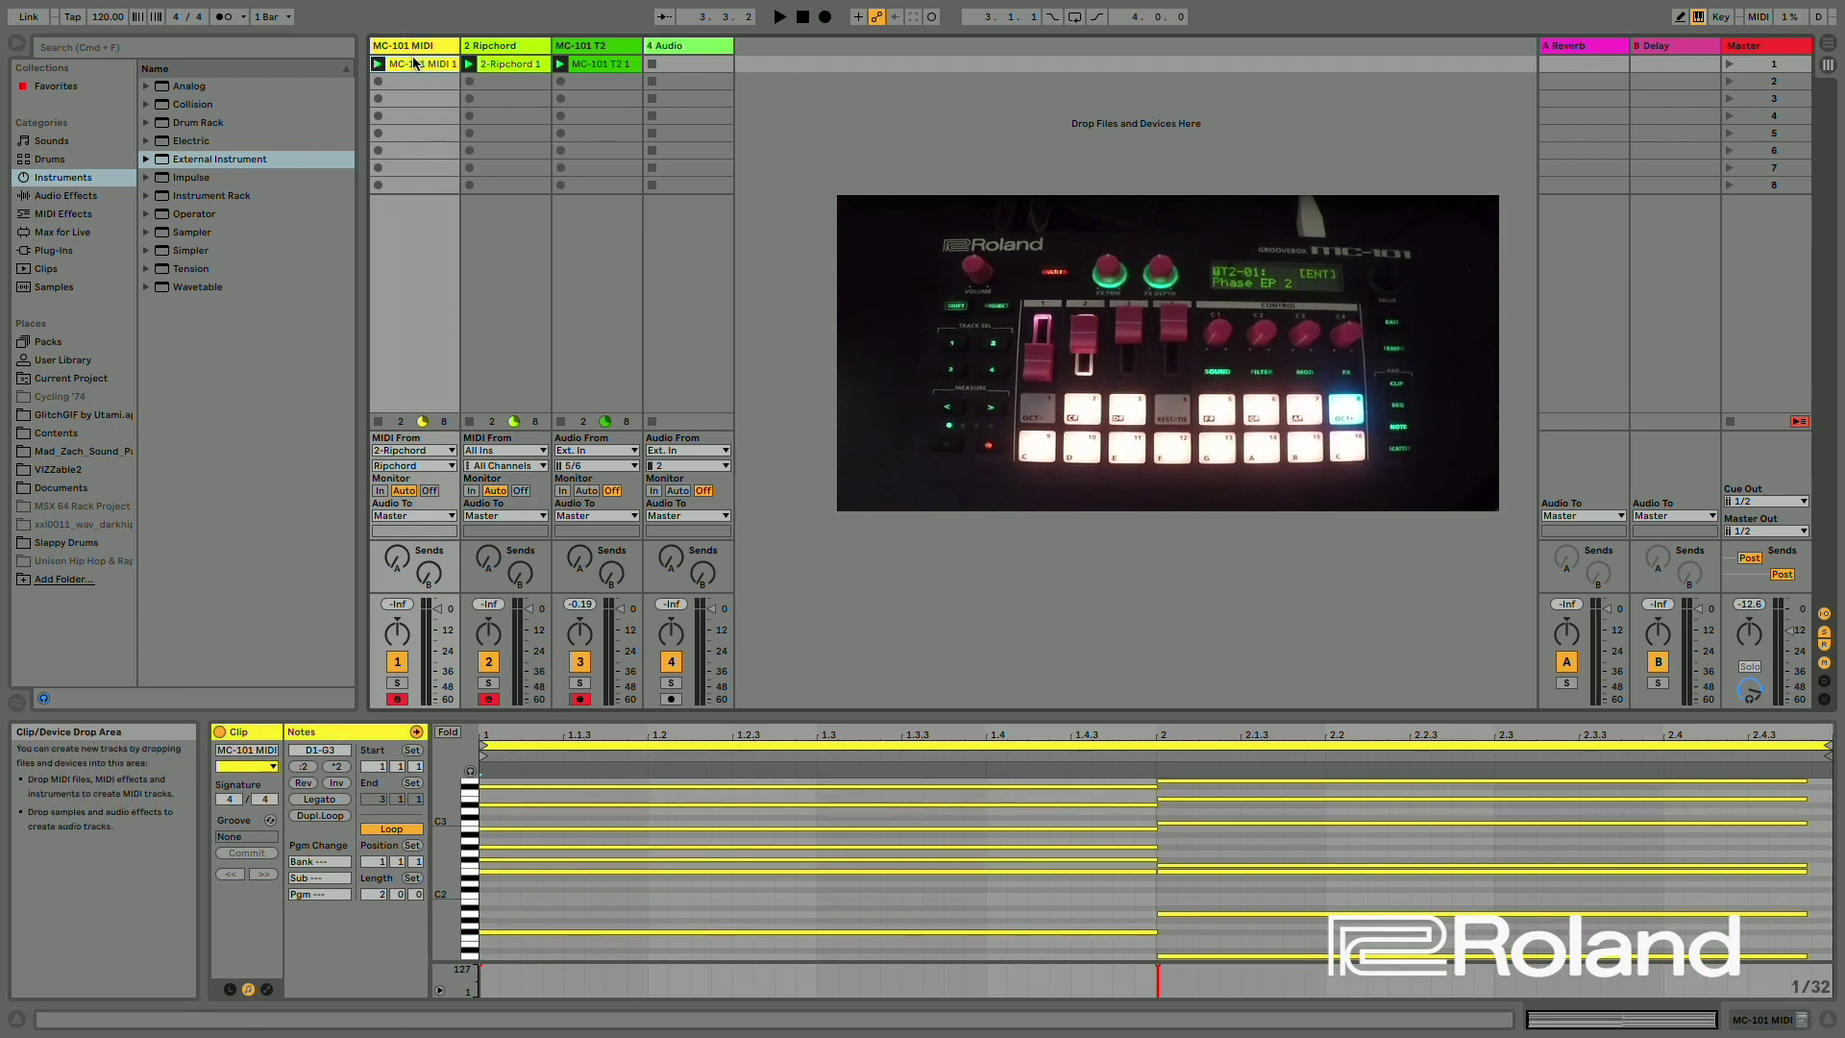
right_click(415, 64)
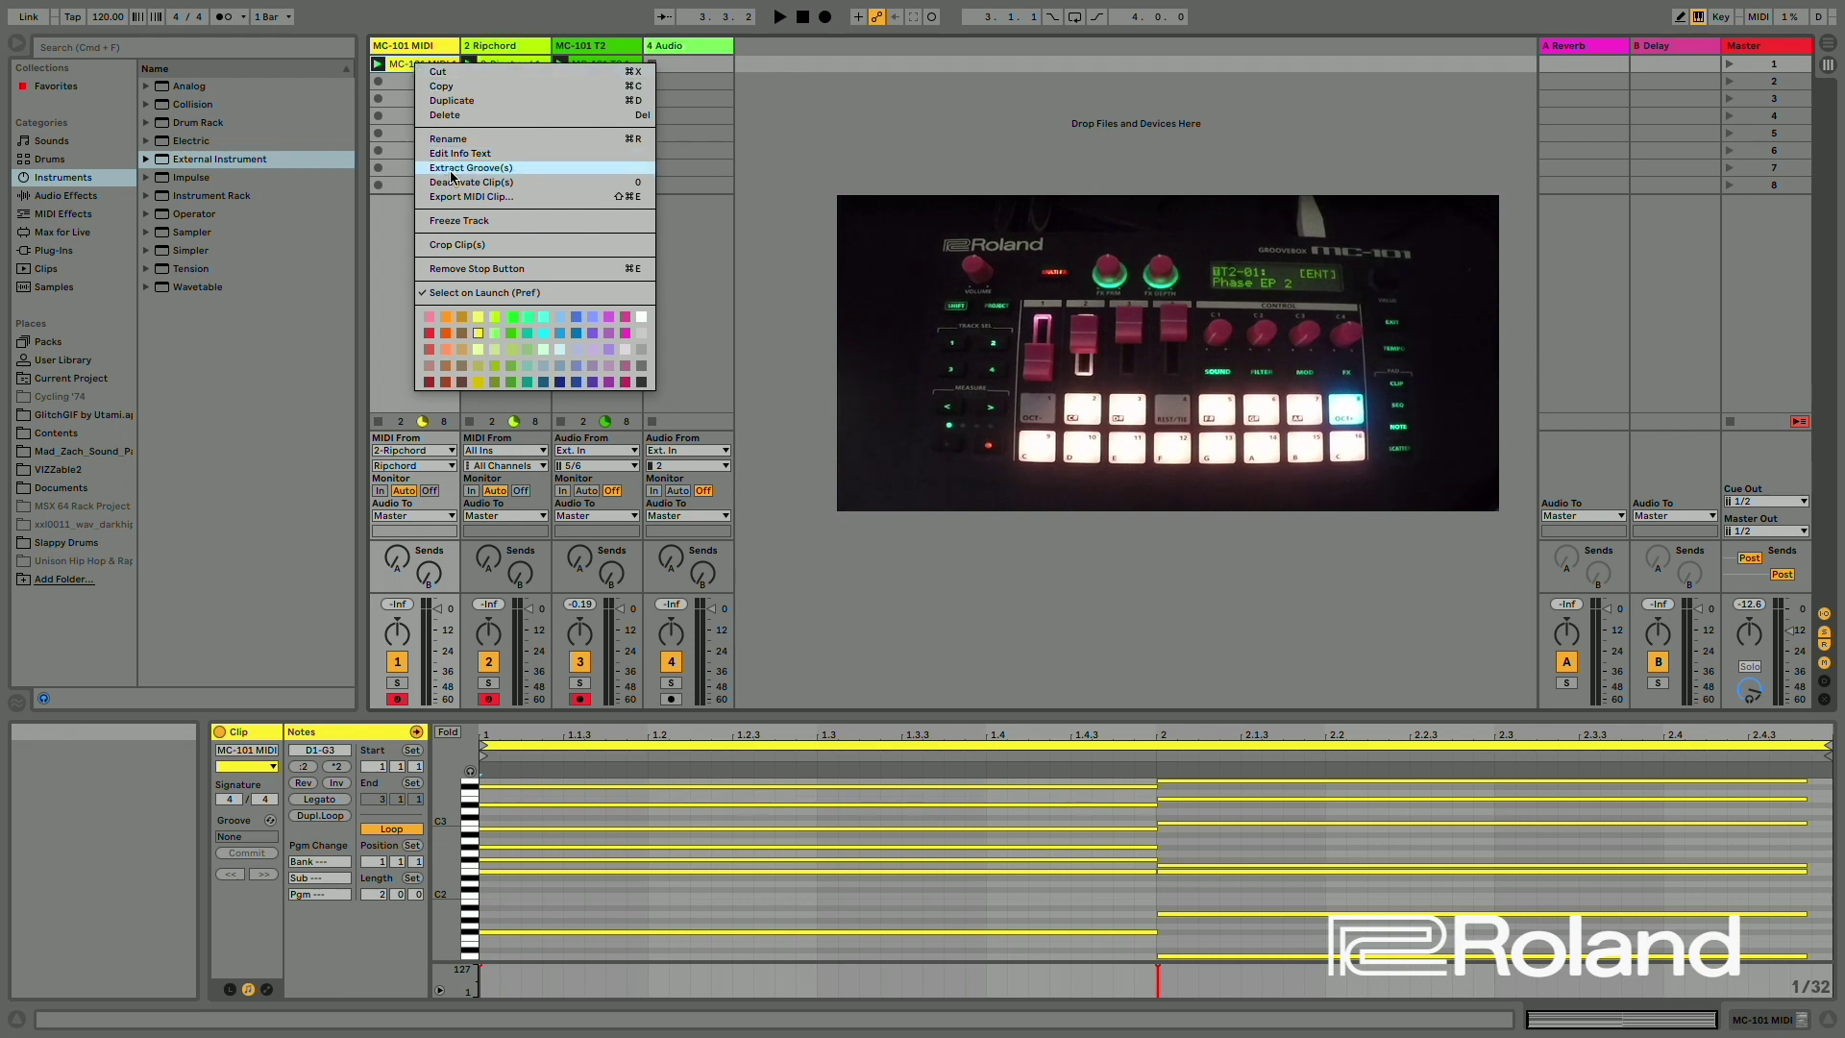